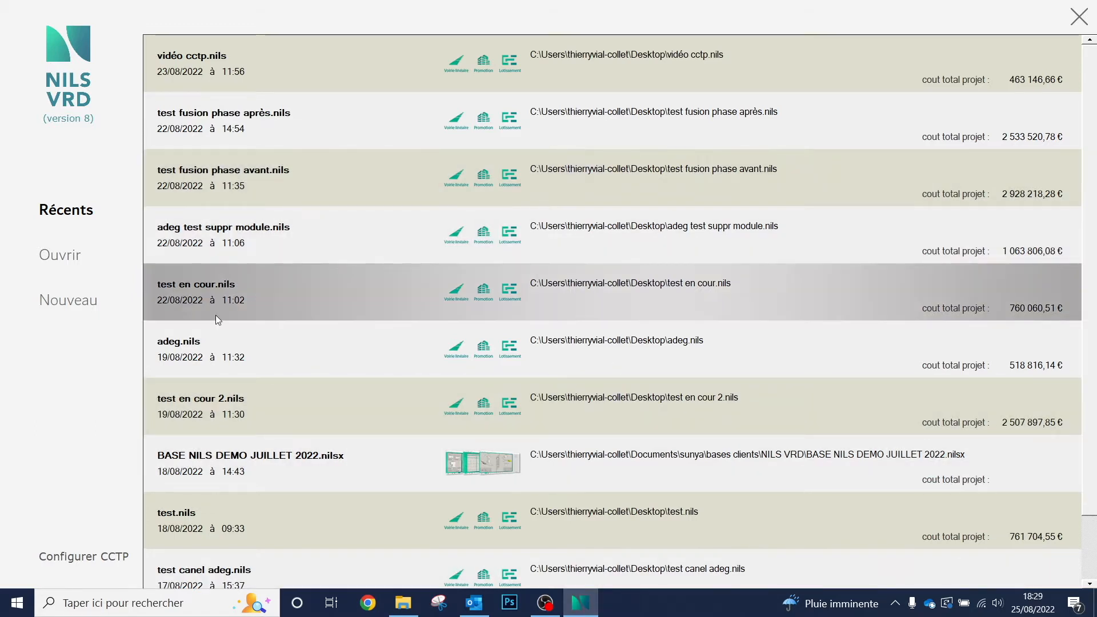
Start a new CCTP model in the CCTP configuration, based on BASE NILS DEMO JUILLET 2022.nilsx
click(87, 558)
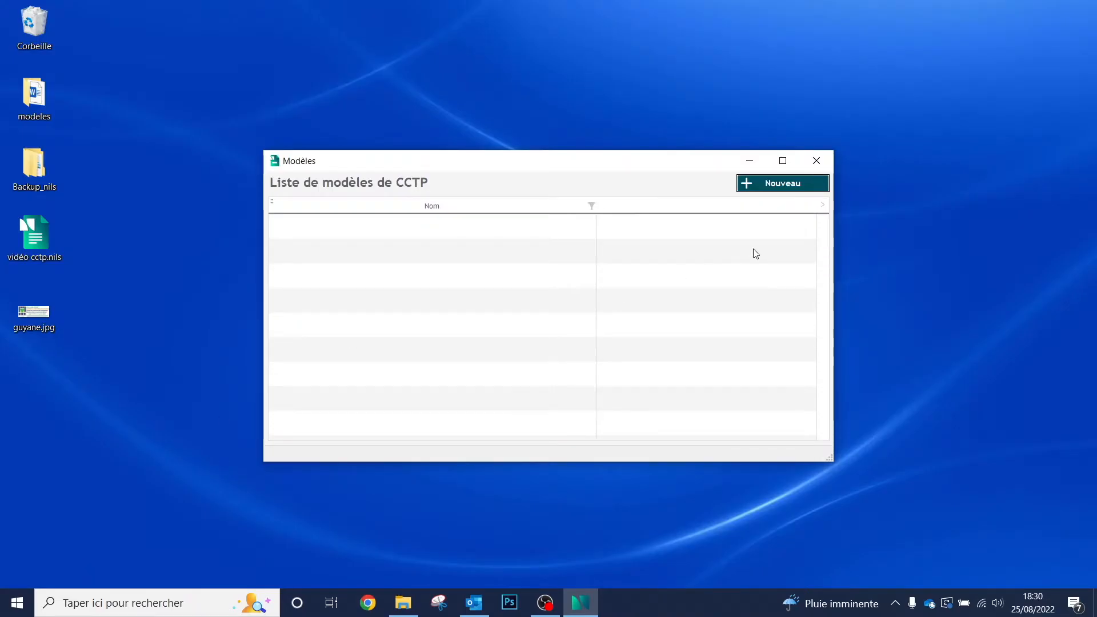
click(782, 182)
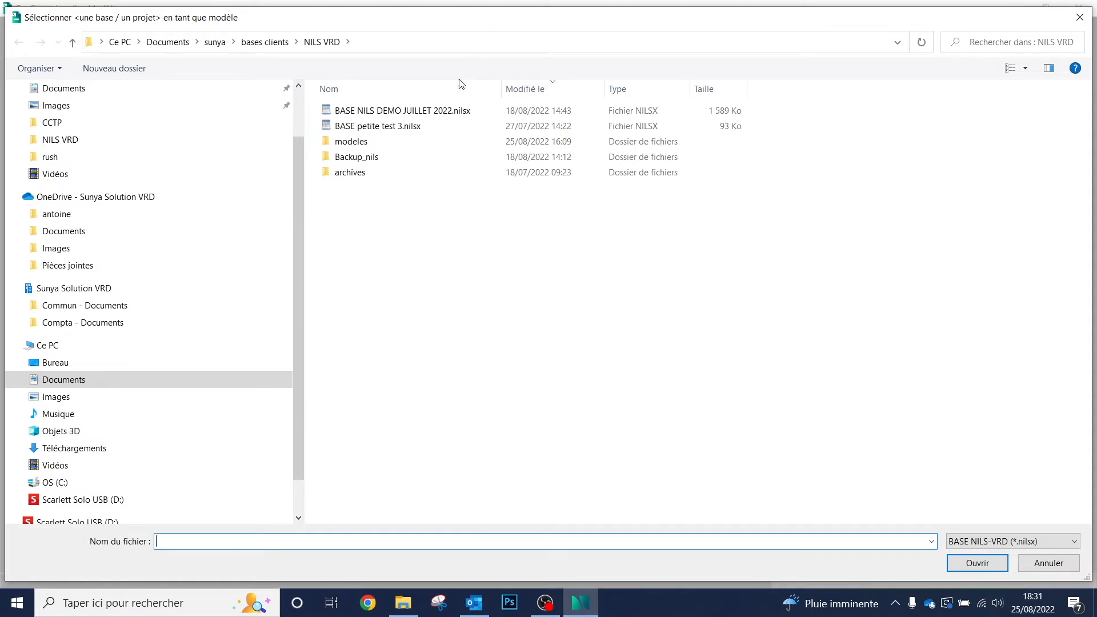
click(388, 110)
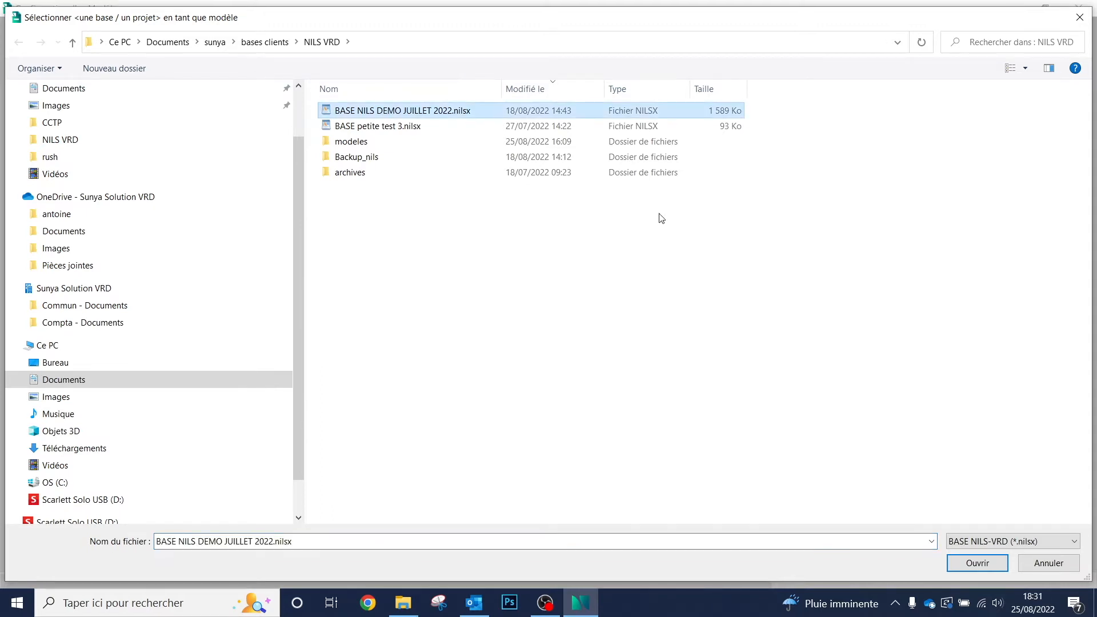
click(977, 563)
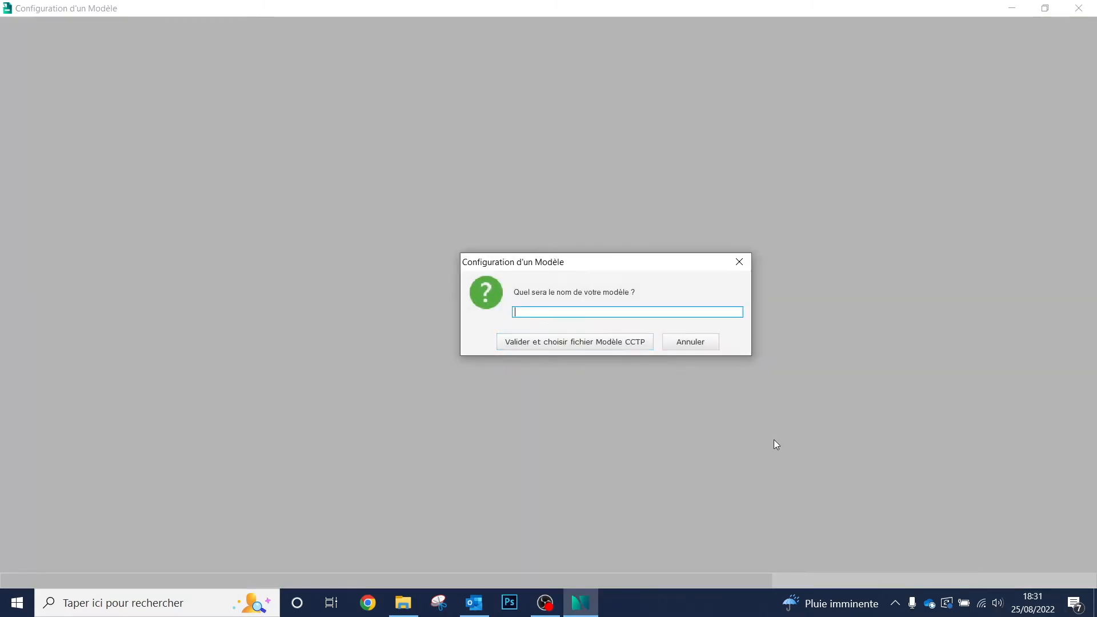
Name the model "démo CCTP" and use CCTP démo film.docx as its source Word document
text(démo CCTP)
click(629, 343)
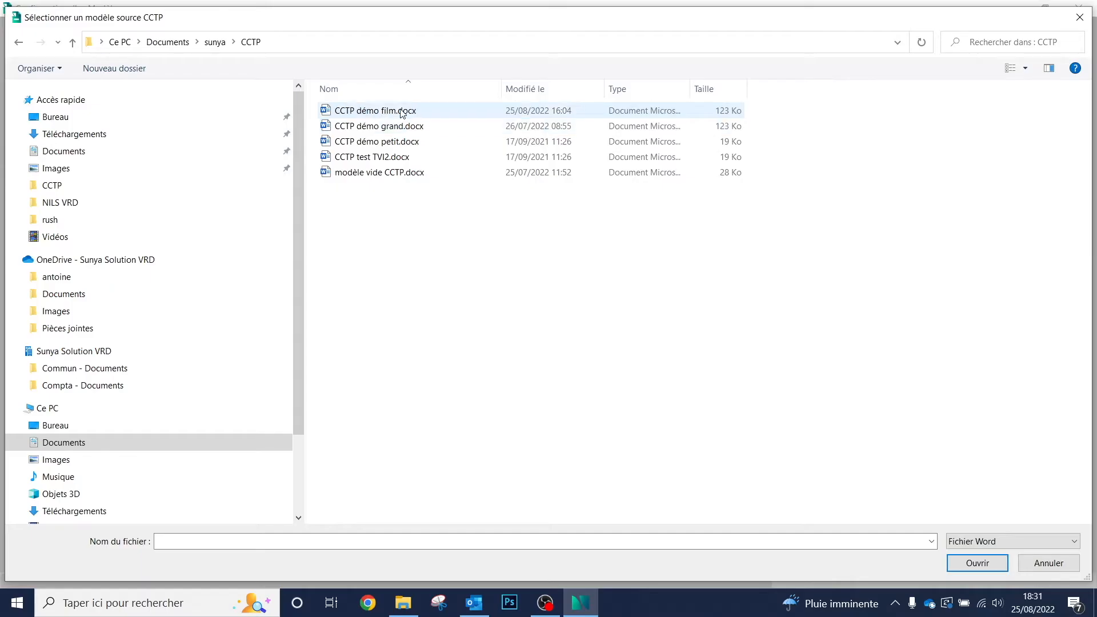
click(404, 111)
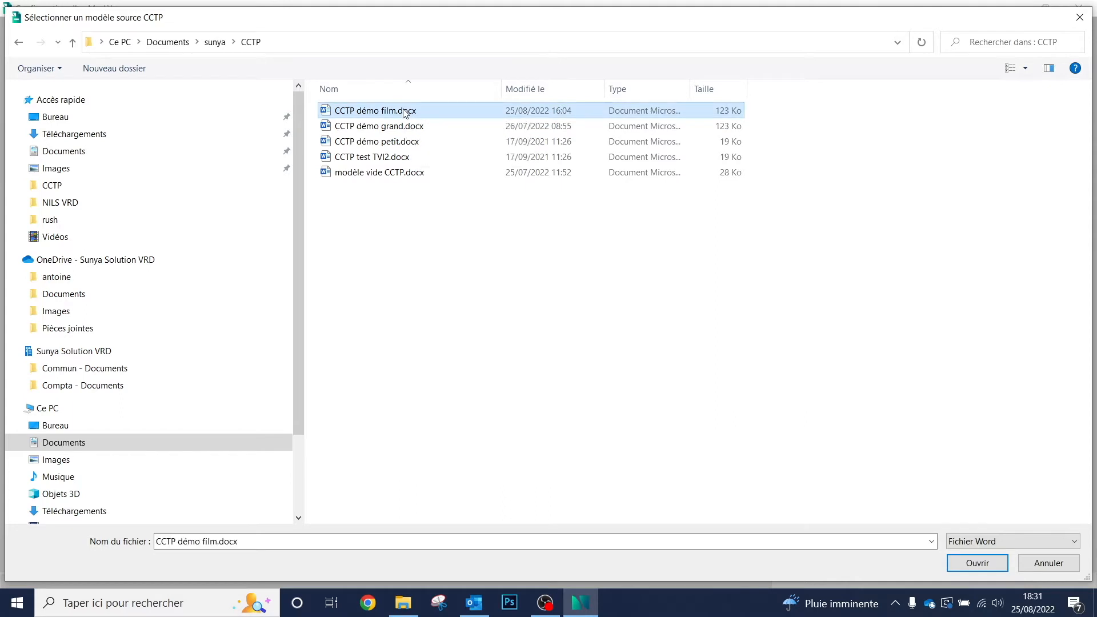
click(964, 561)
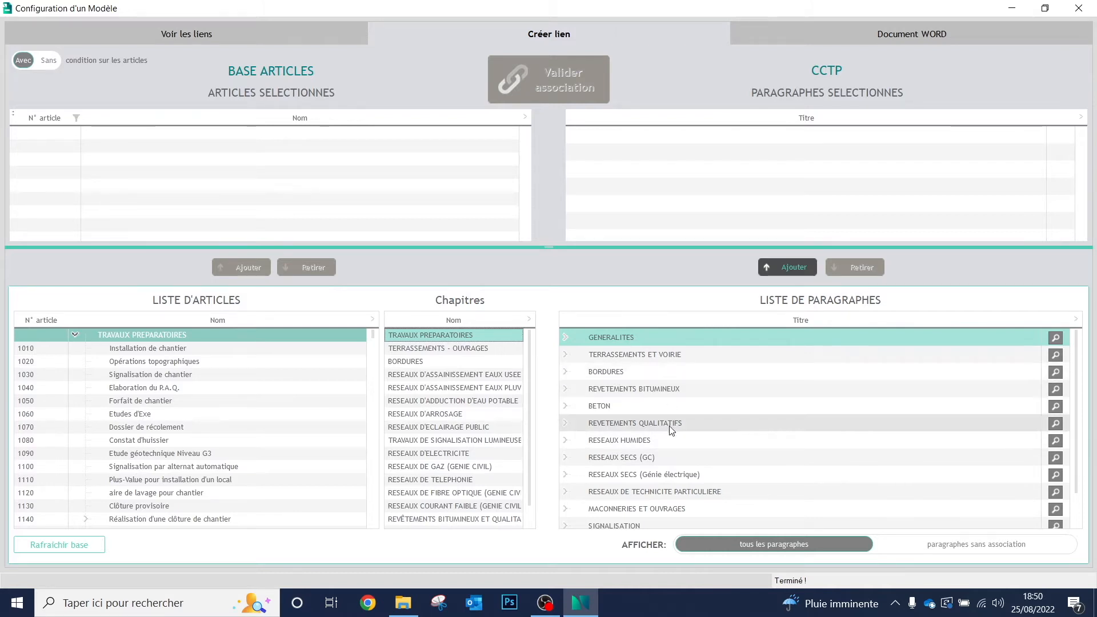
Examine the GENERALITES sub-paragraphs, the article list of TRAVAUX PREPARATOIRES and the articles of the RESEAUX D'ELECTRICITE chapter
click(565, 337)
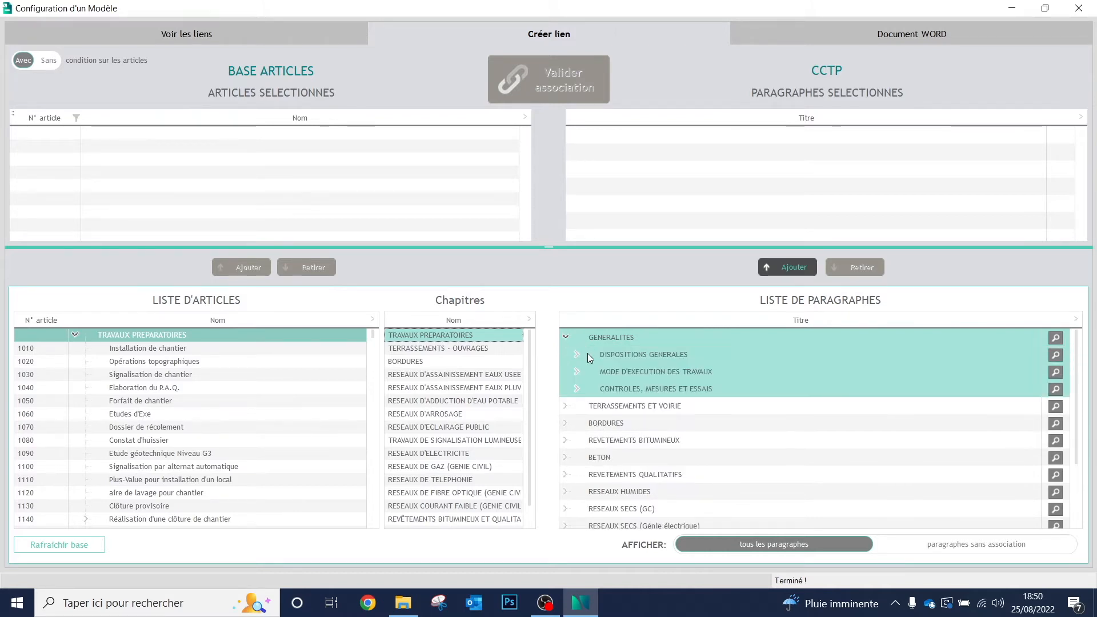
click(577, 353)
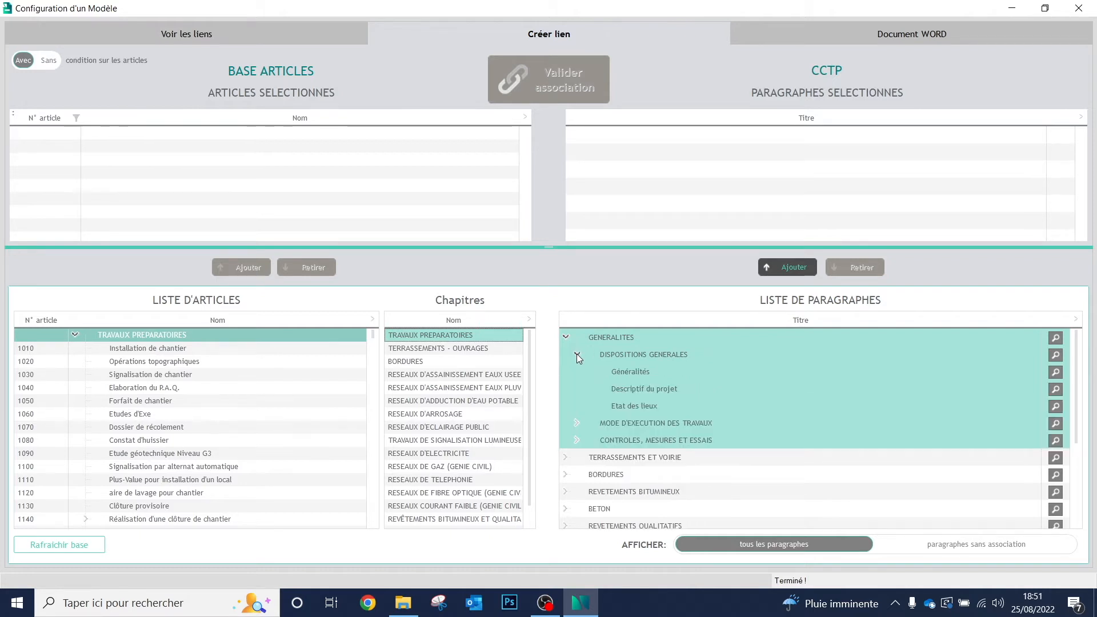
click(577, 354)
click(566, 338)
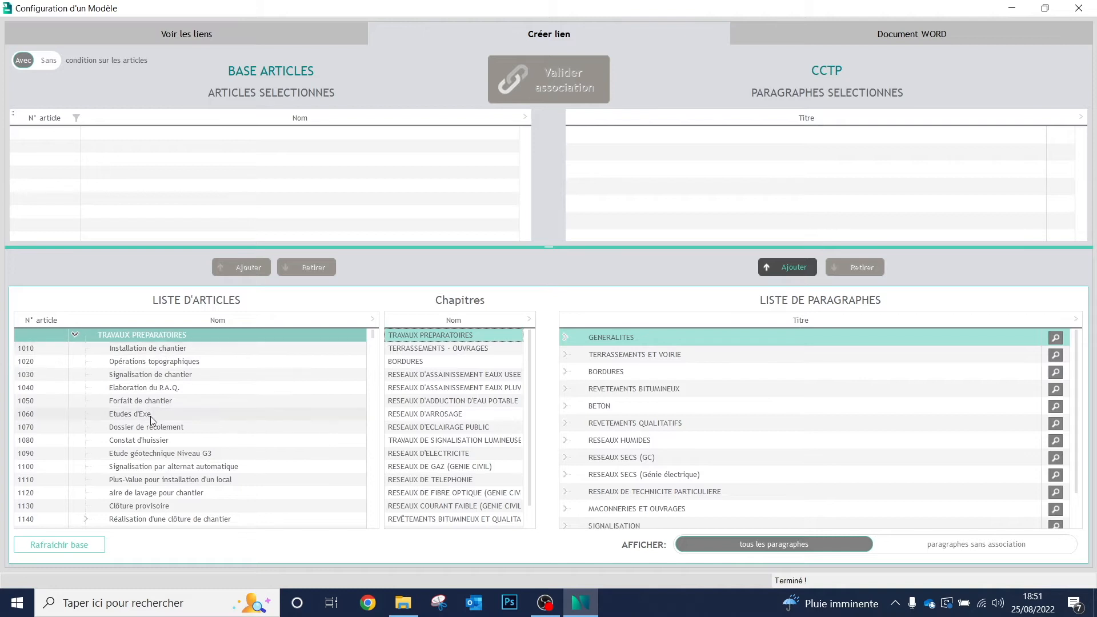
scroll(149, 416, down, 5)
scroll(150, 416, down, 2)
scroll(150, 416, up, 5)
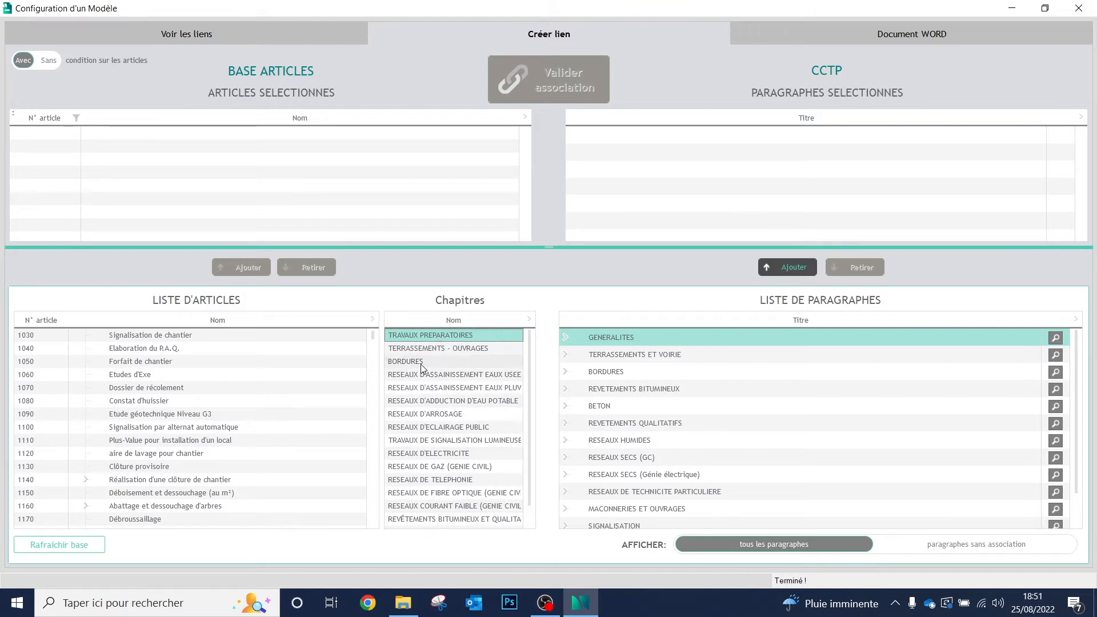
click(426, 454)
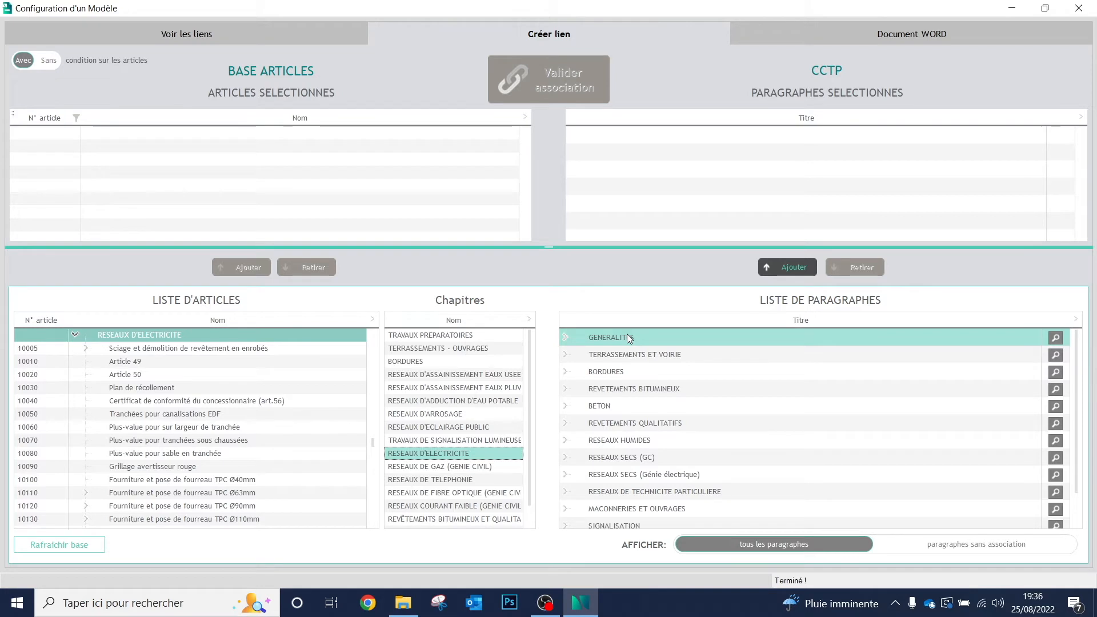
Add the GENERALITES paragraph to the selection and validate its association without any condition on the articles
click(610, 339)
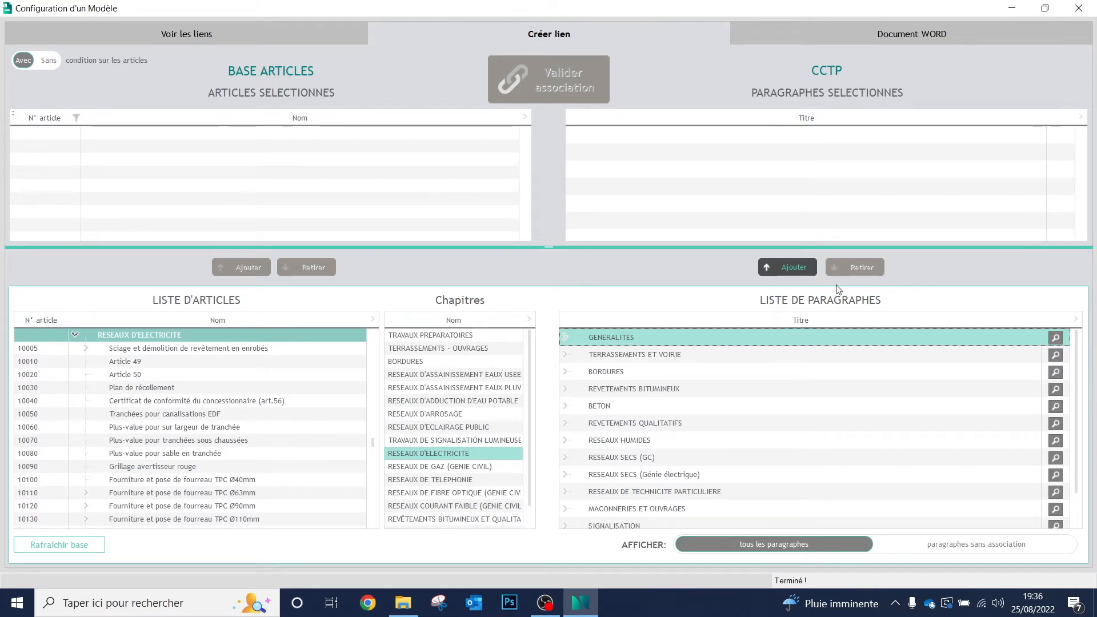
click(790, 267)
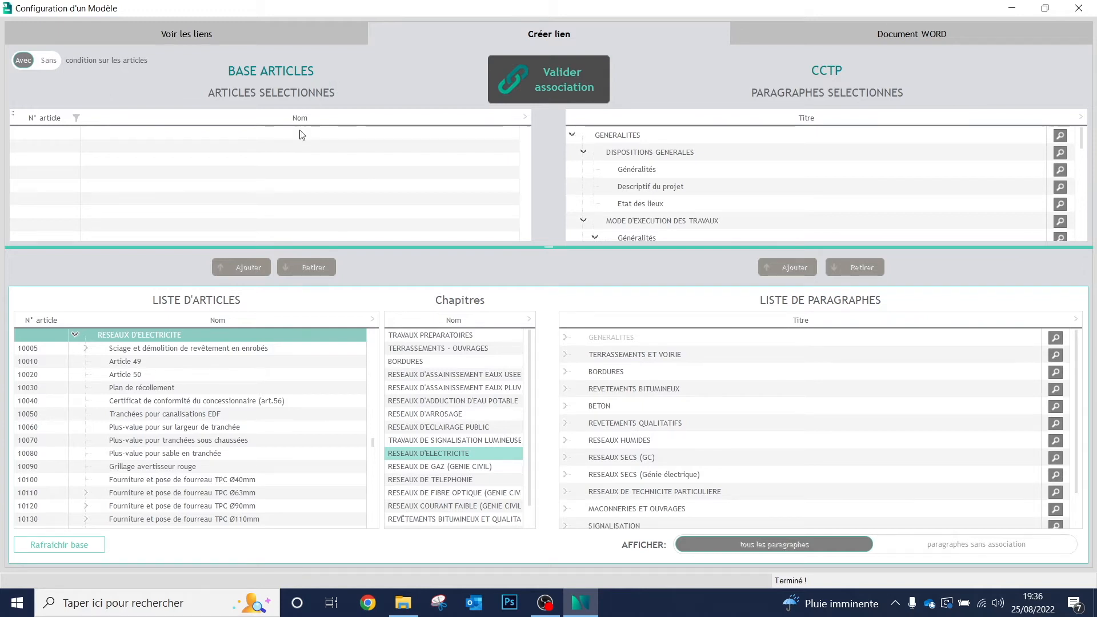
click(42, 62)
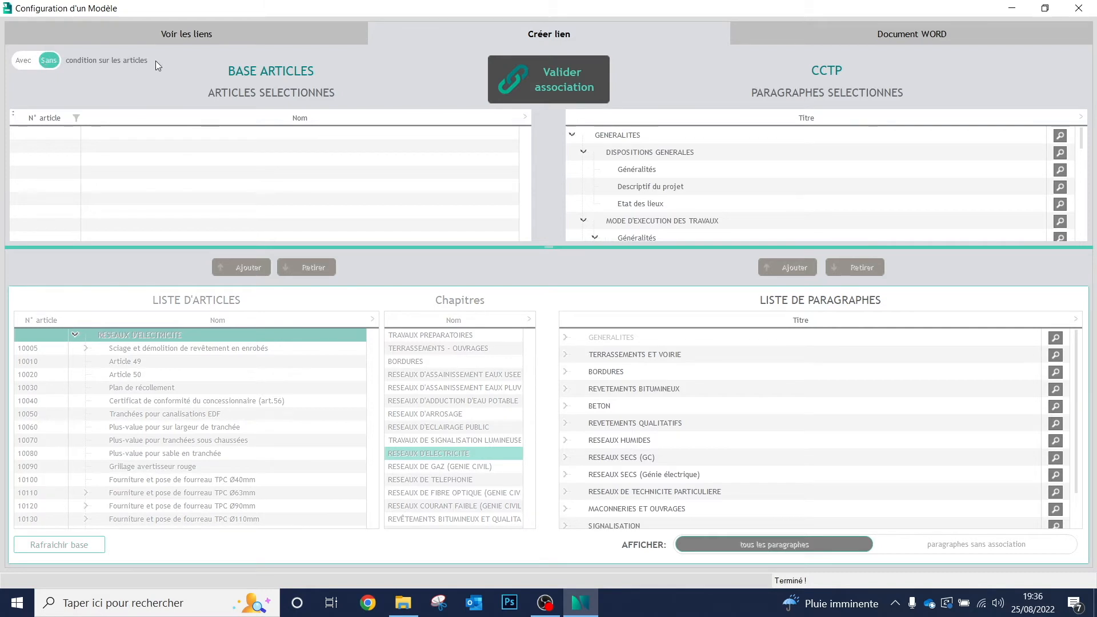
click(552, 71)
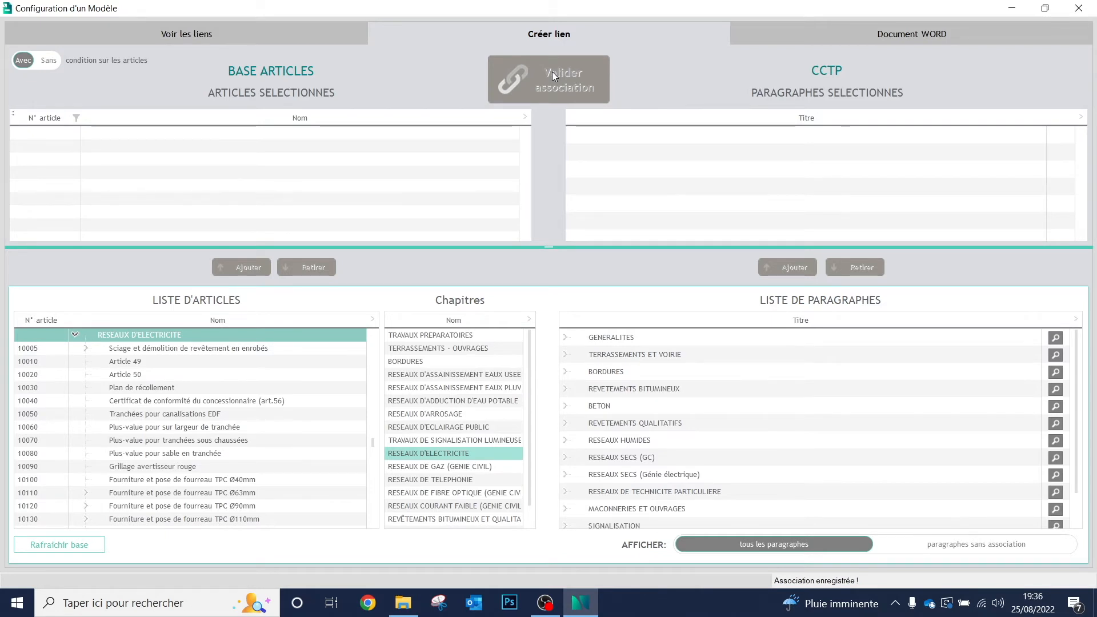
Review the existing links and display the articles associated with the collapsed GENERALITES paragraph
click(229, 34)
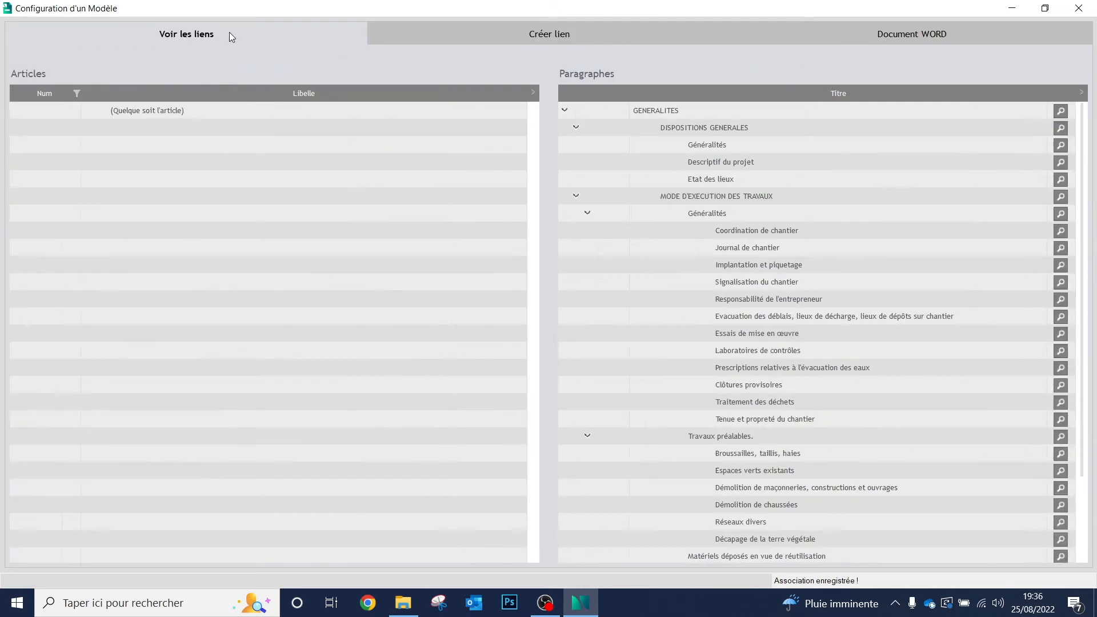
click(565, 109)
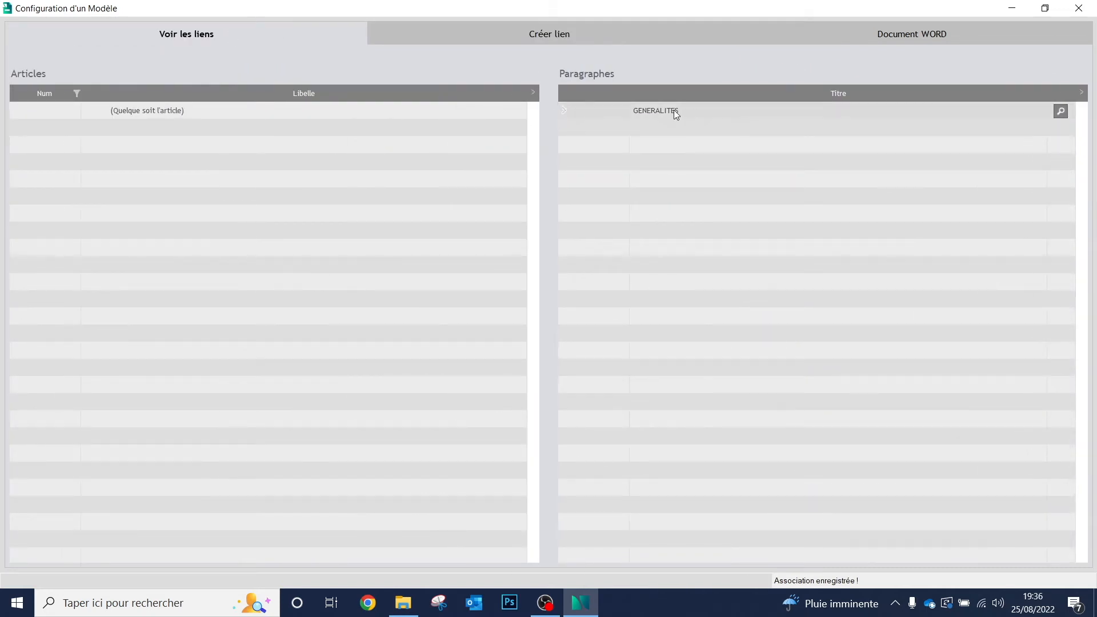
click(658, 111)
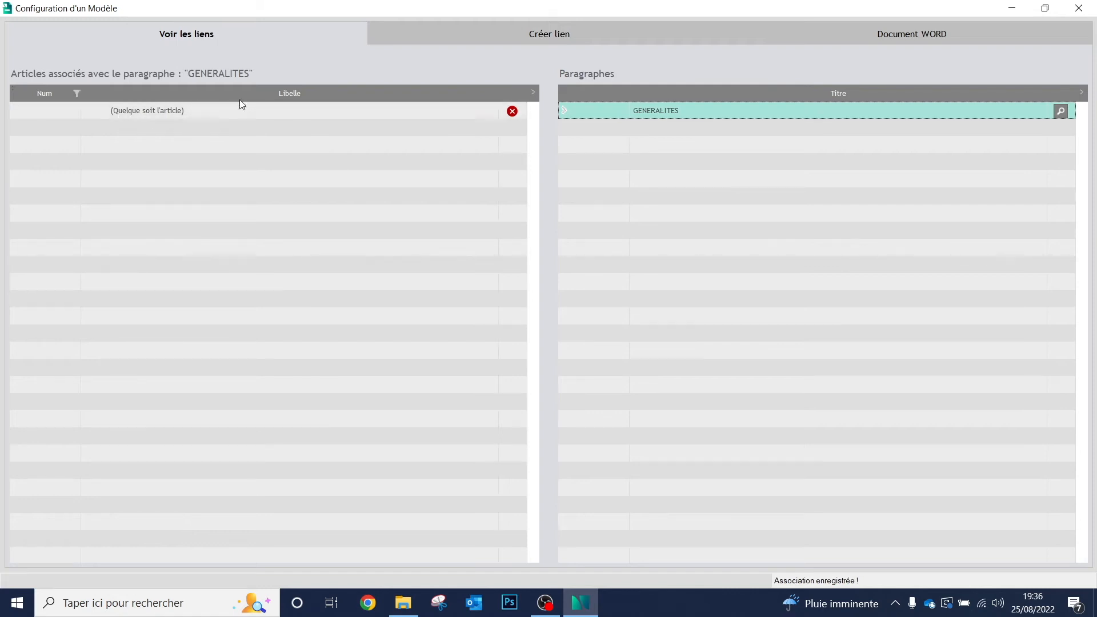
Create a link associating the TERRASSEMENTS ET VOIRIE paragraph with all articles of the TERRASSEMENTS - OUVRAGES chapter
click(531, 35)
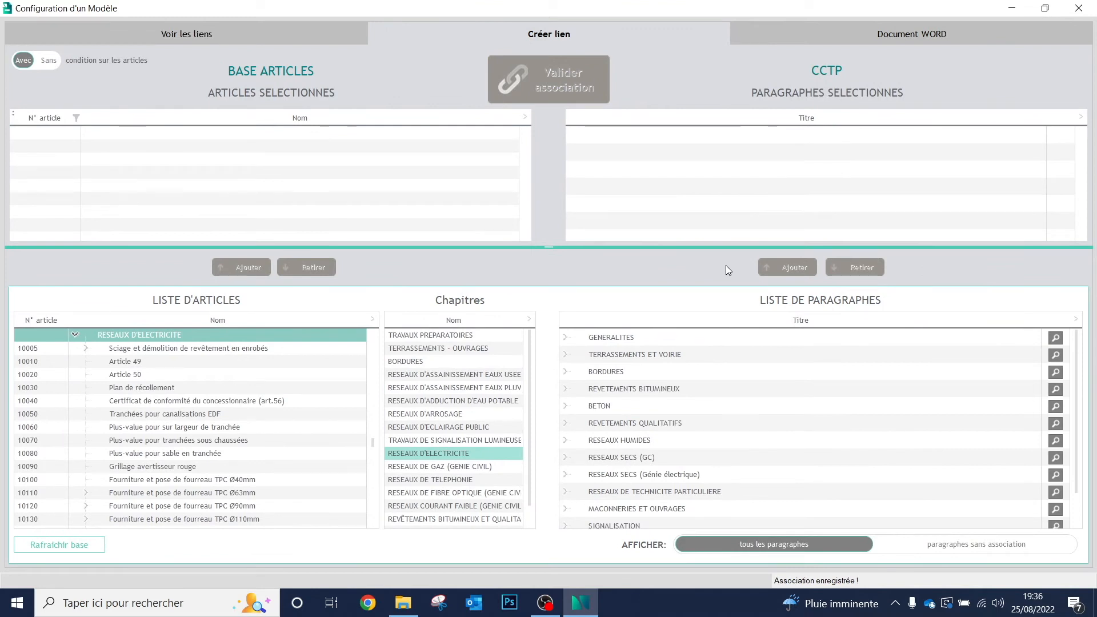
click(641, 353)
click(793, 267)
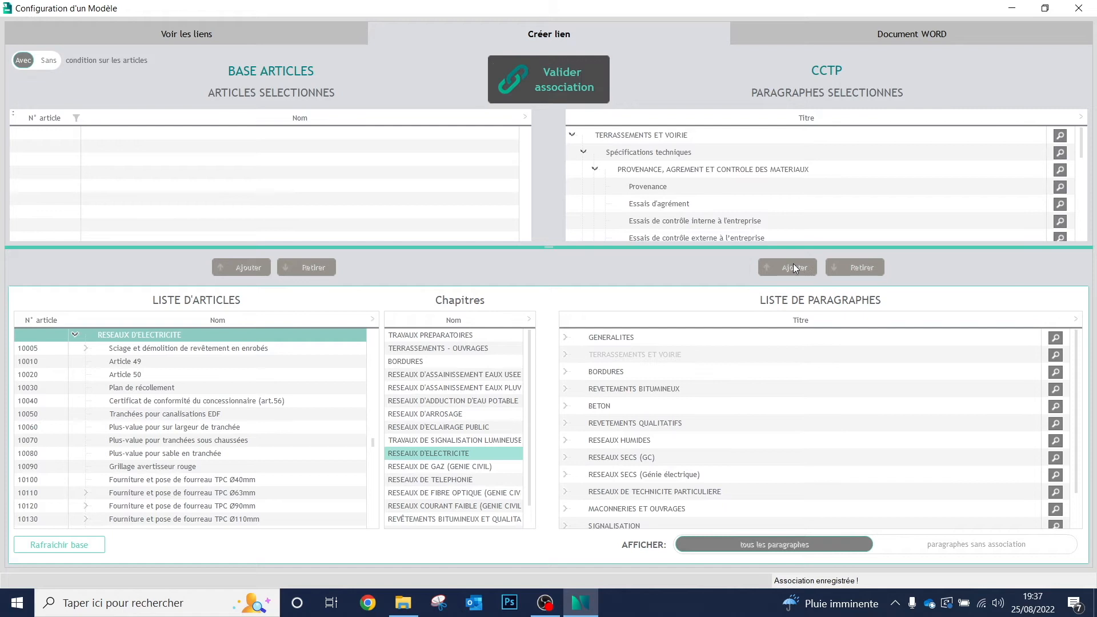
click(425, 350)
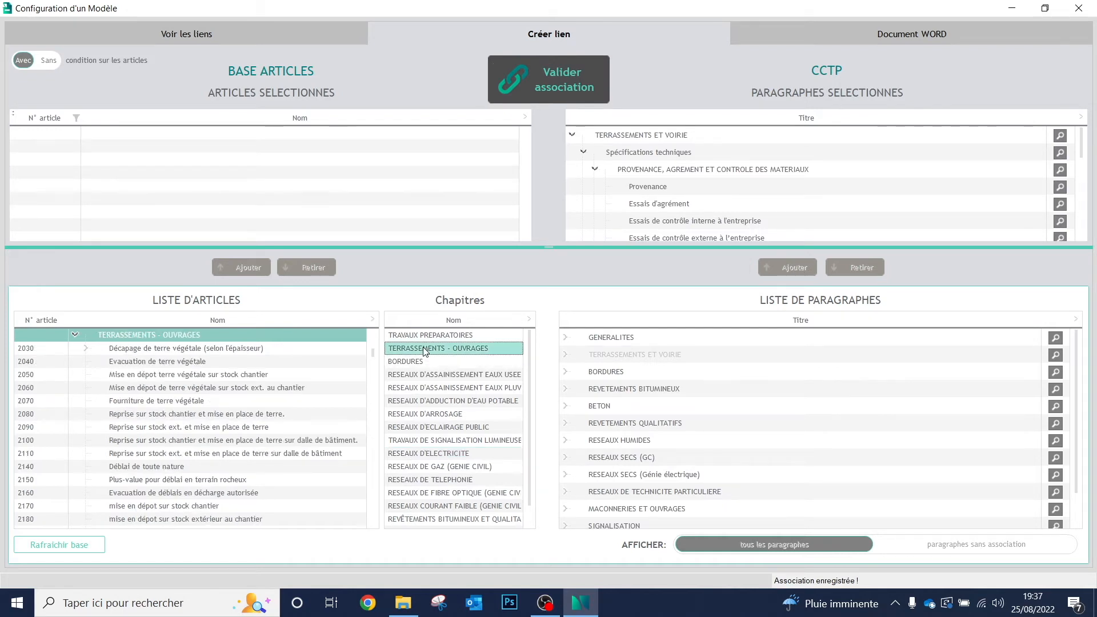
click(145, 335)
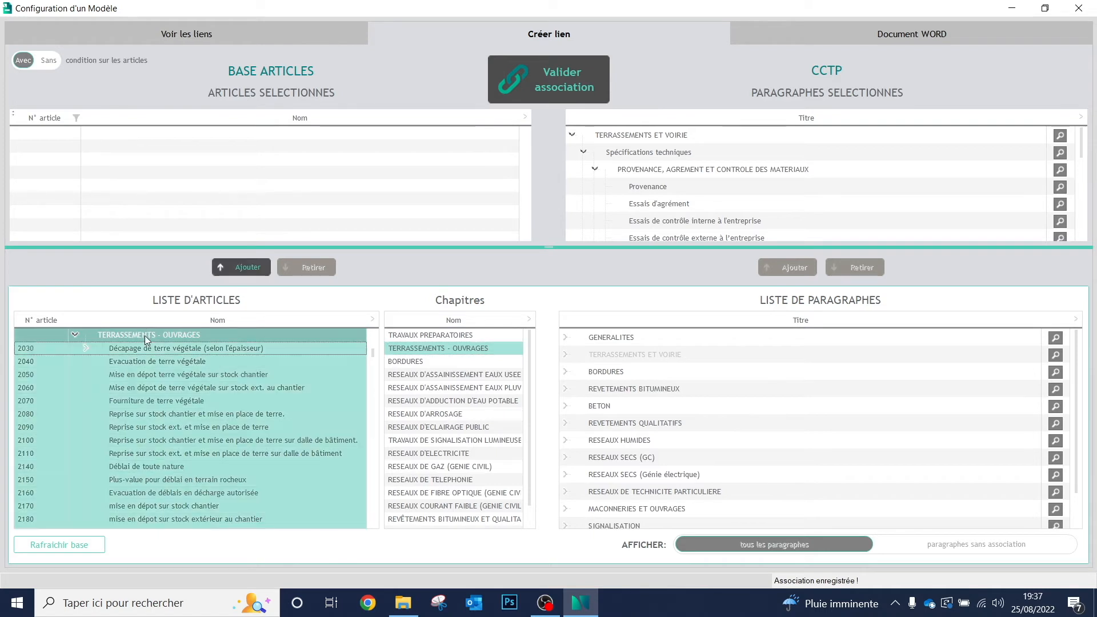
click(250, 268)
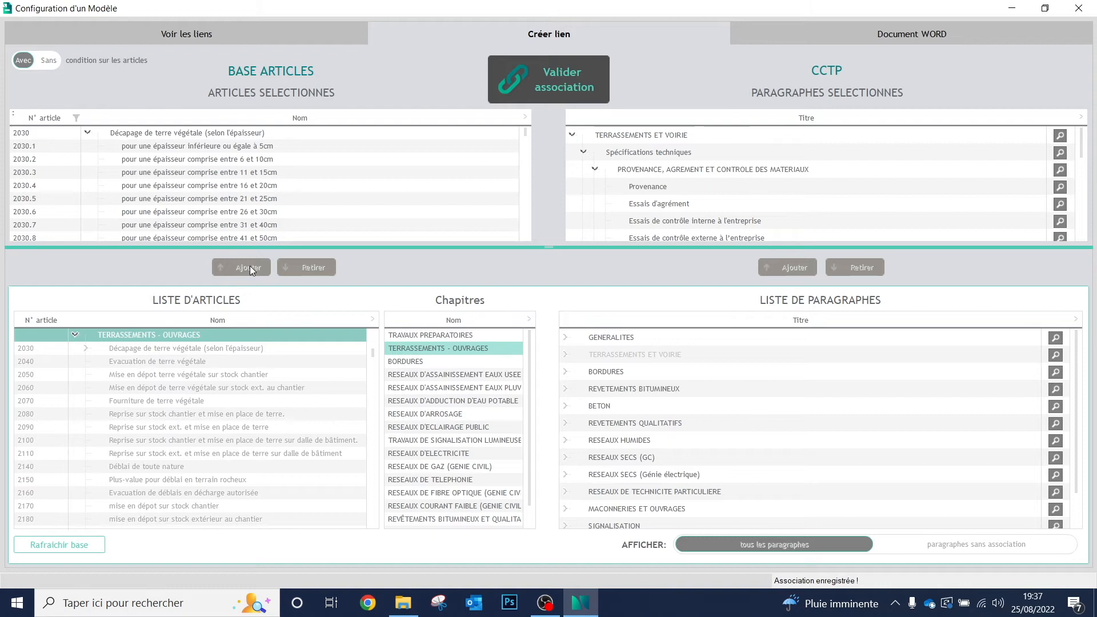
click(551, 78)
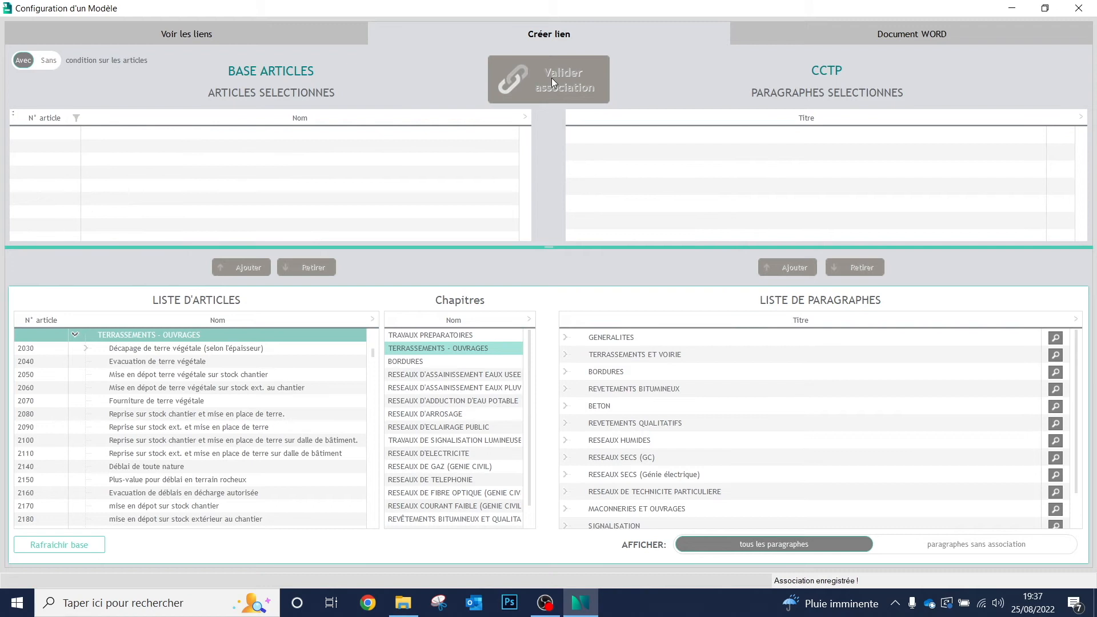
Review the existing links and look through all articles associated with the TERRASSEMENTS ET VOIRIE paragraph
click(232, 28)
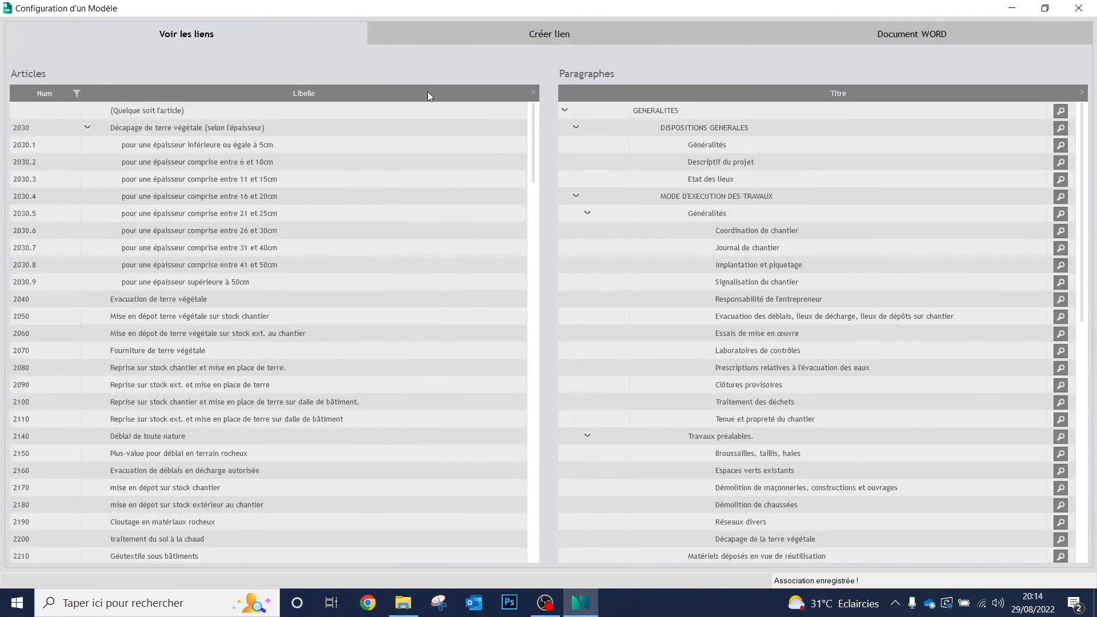
click(565, 112)
click(565, 128)
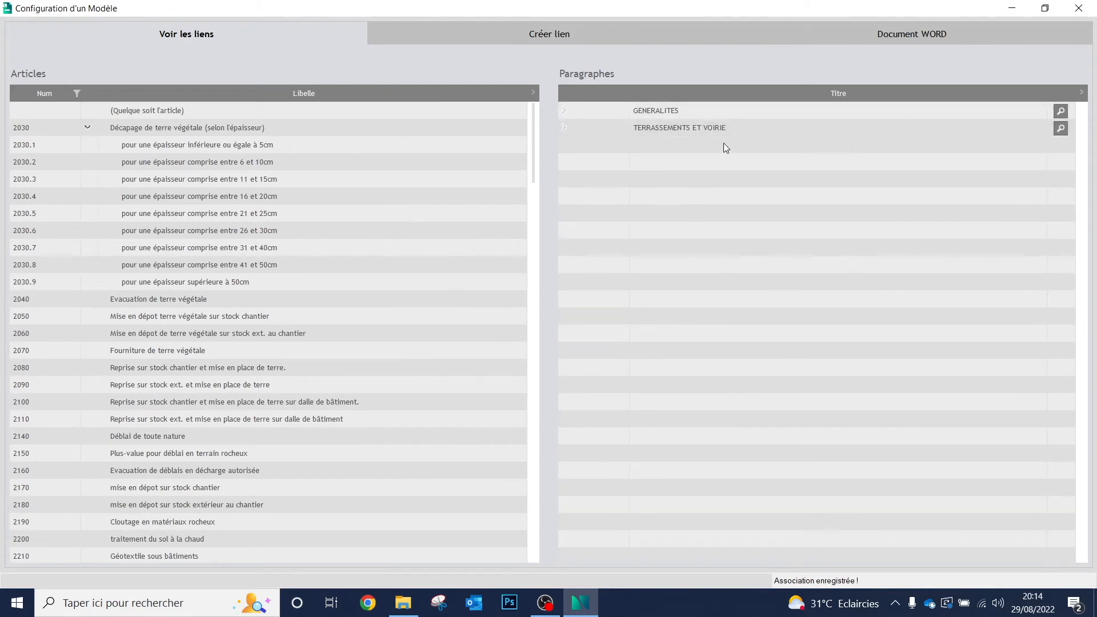
click(688, 126)
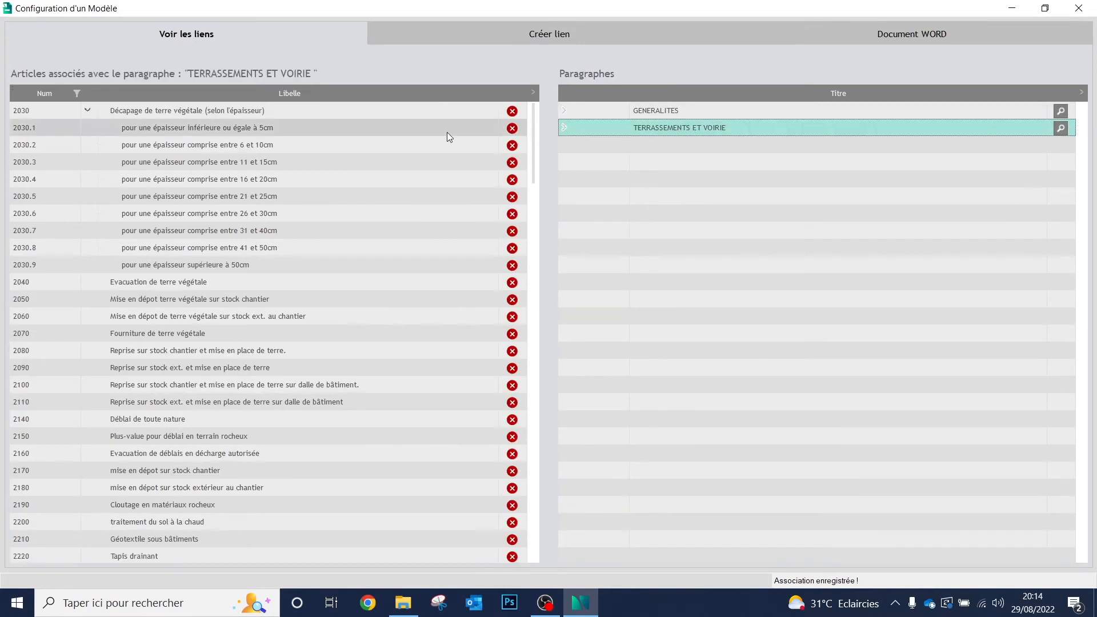
scroll(226, 231, down, 1)
scroll(225, 230, down, 20)
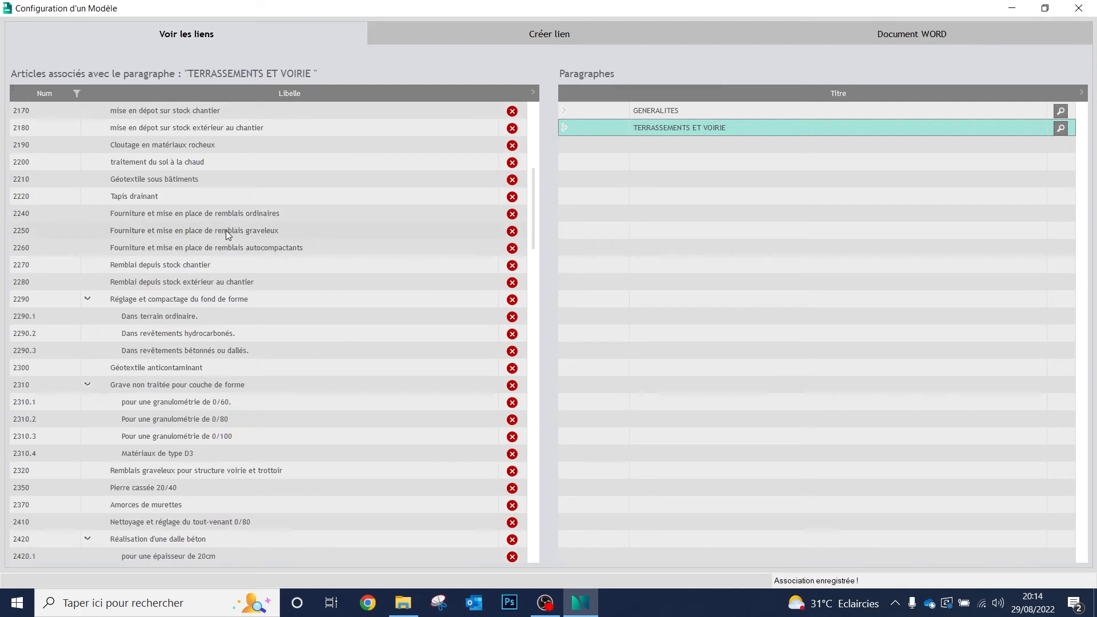
scroll(225, 231, down, 10)
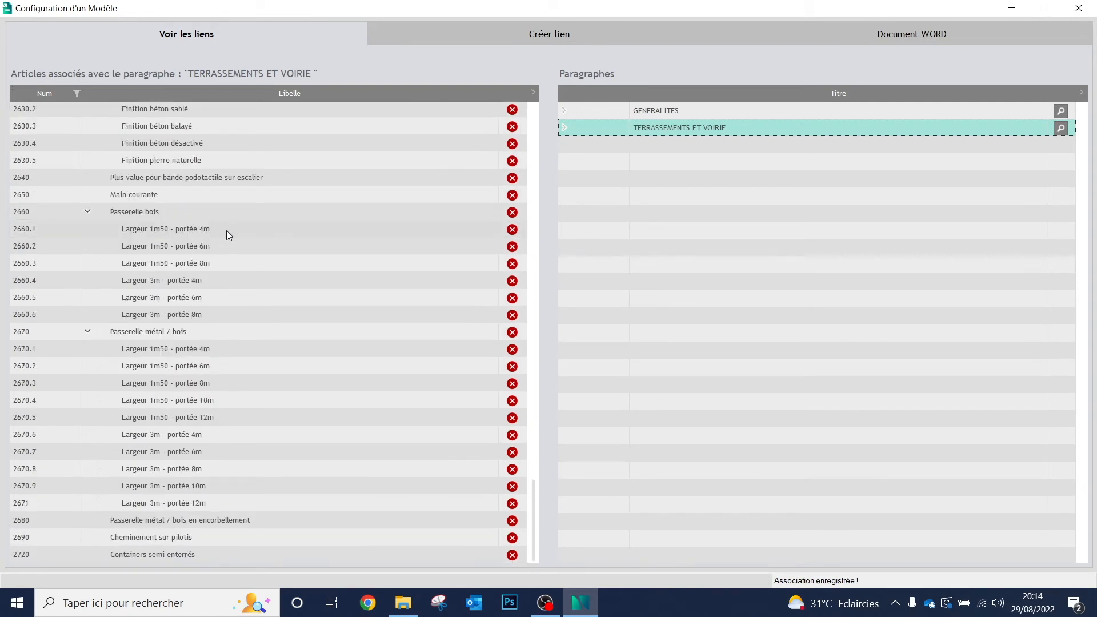
Return to link creation, show only the paragraphs without association, and expand the BORDURES paragraph
click(572, 33)
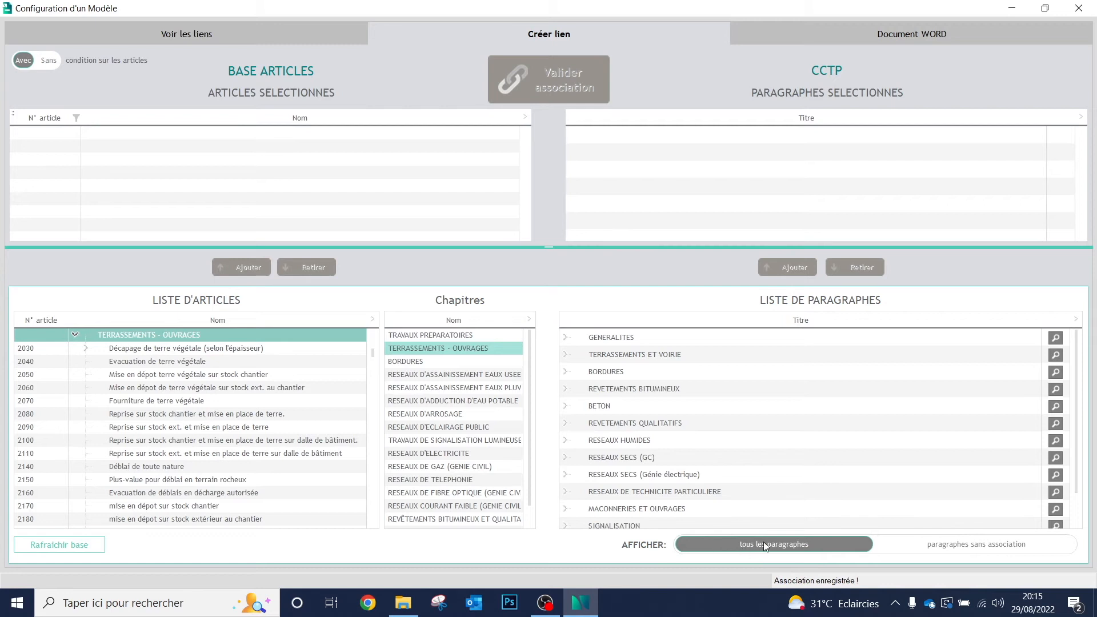
click(802, 542)
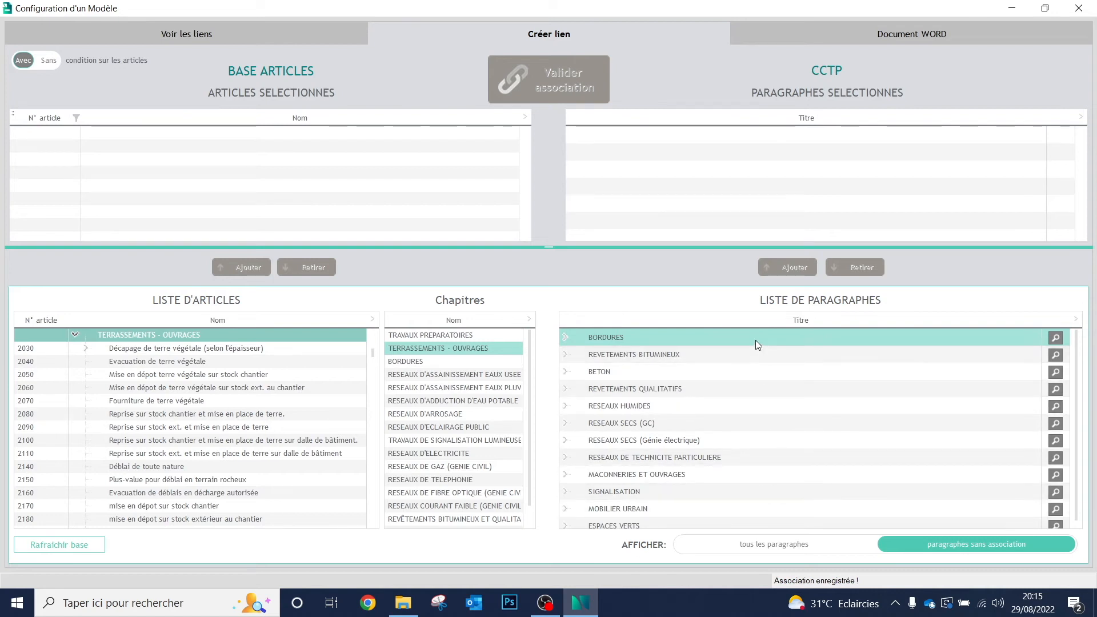
click(786, 546)
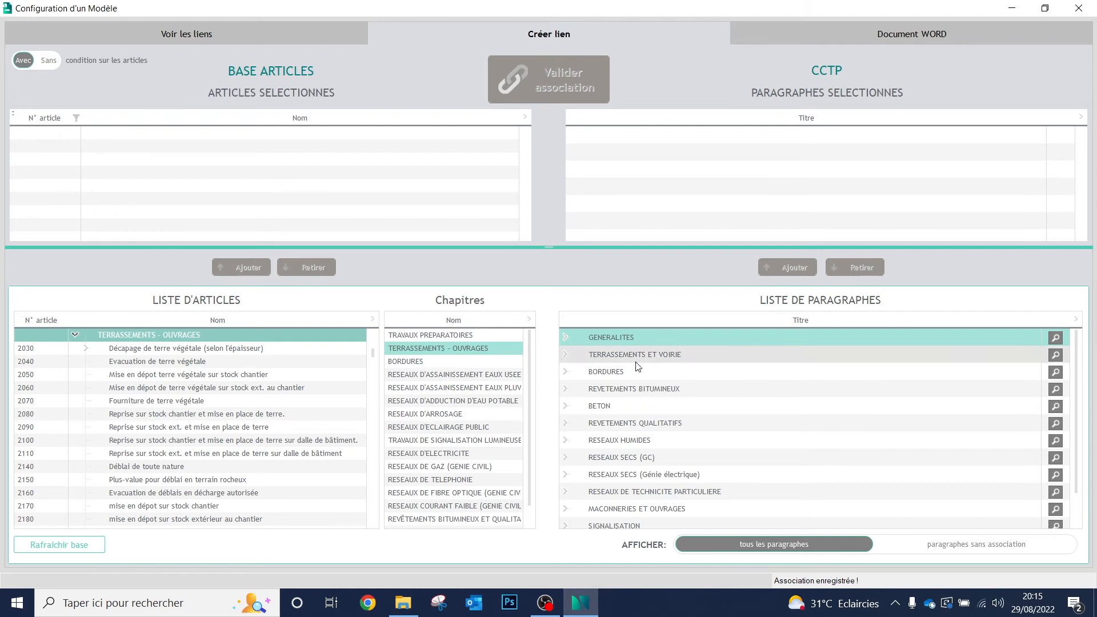
click(809, 545)
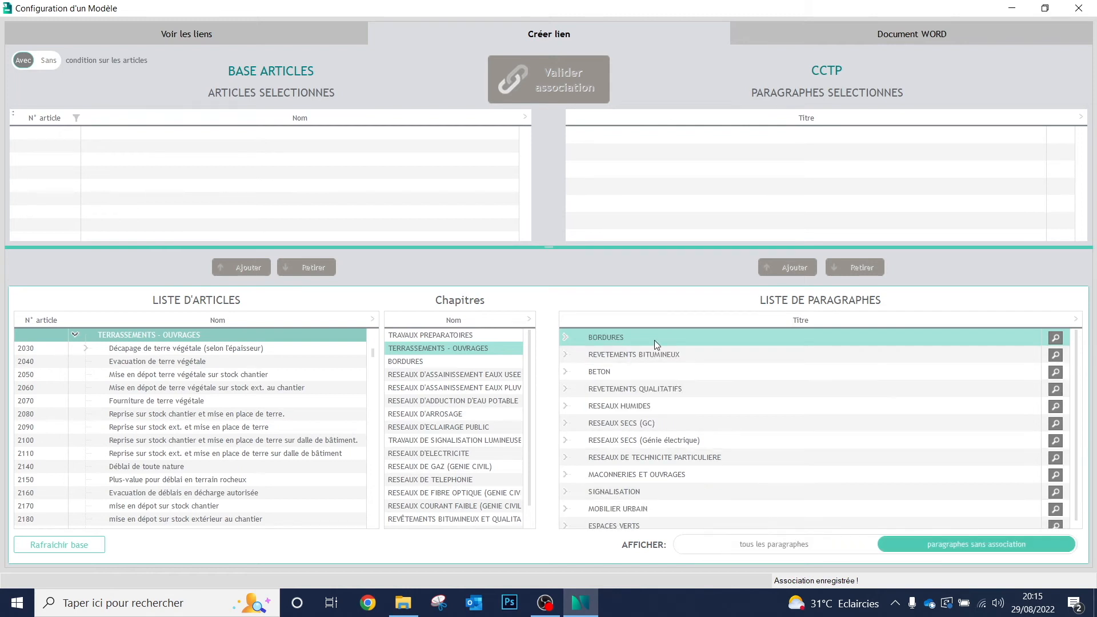
click(566, 338)
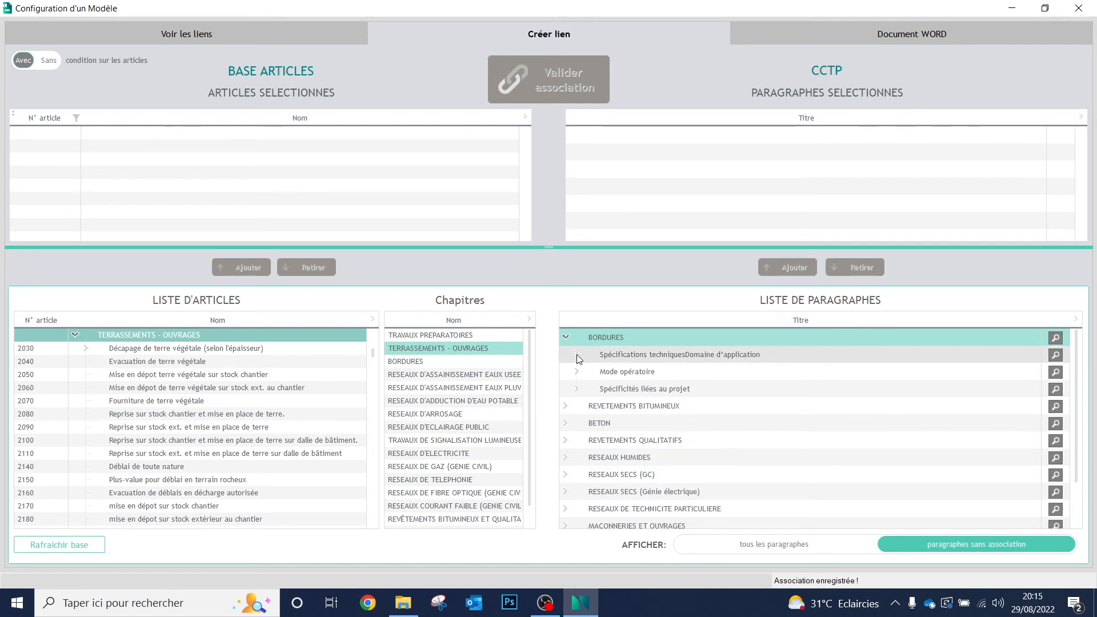
Create a link associating the "Bordure en béton lisse" paragraph with article 3100 "Bordures de trottoir en béton classe A+R" and its sub-articles
click(577, 355)
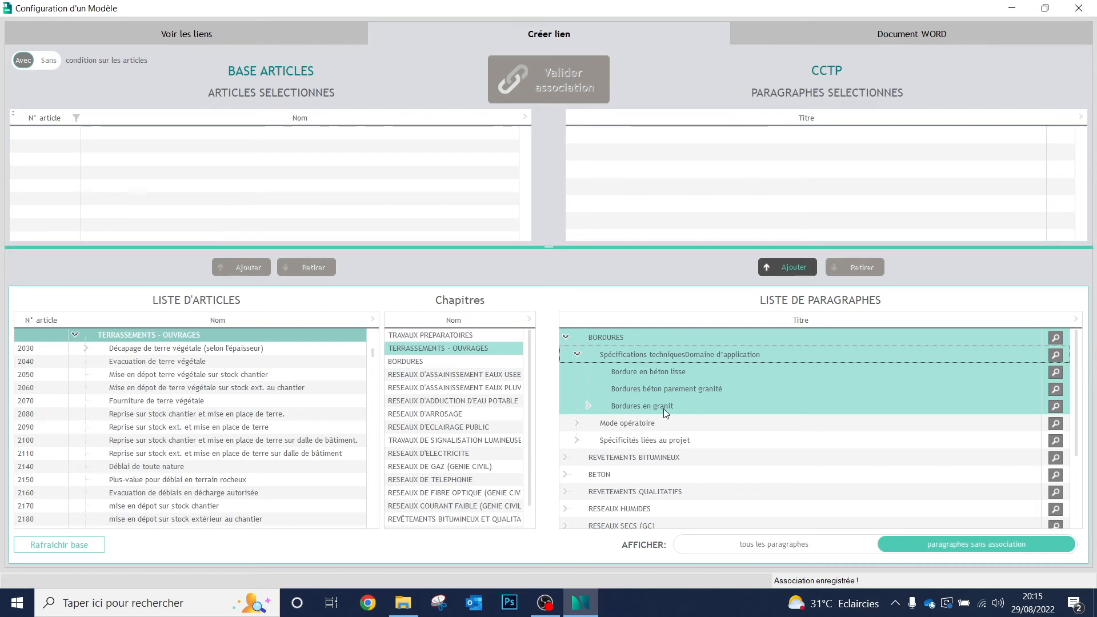
click(652, 374)
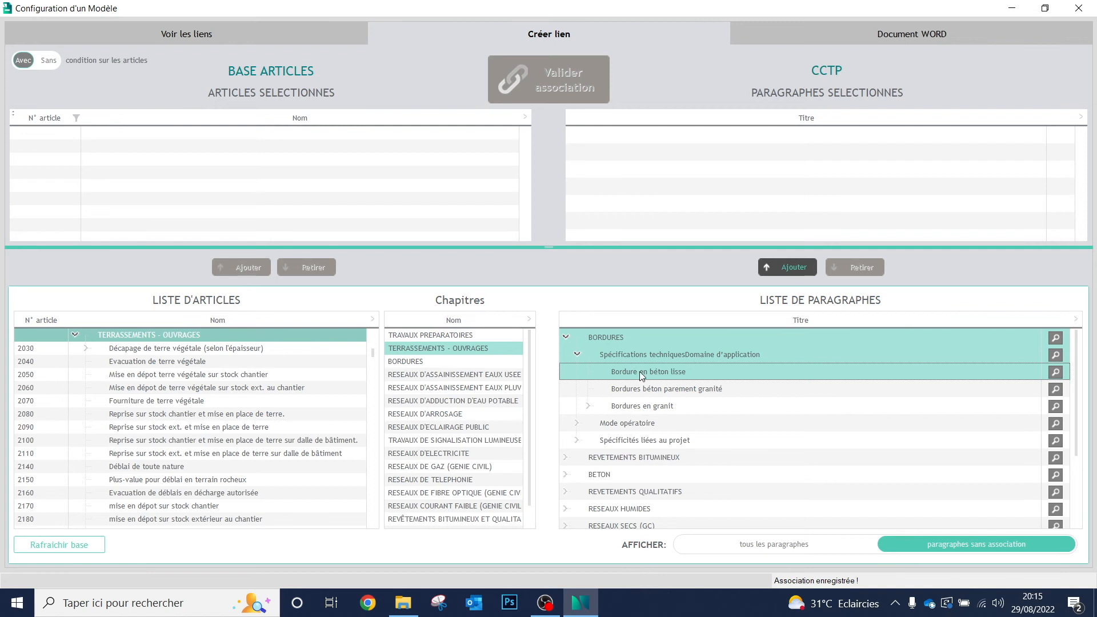
click(791, 266)
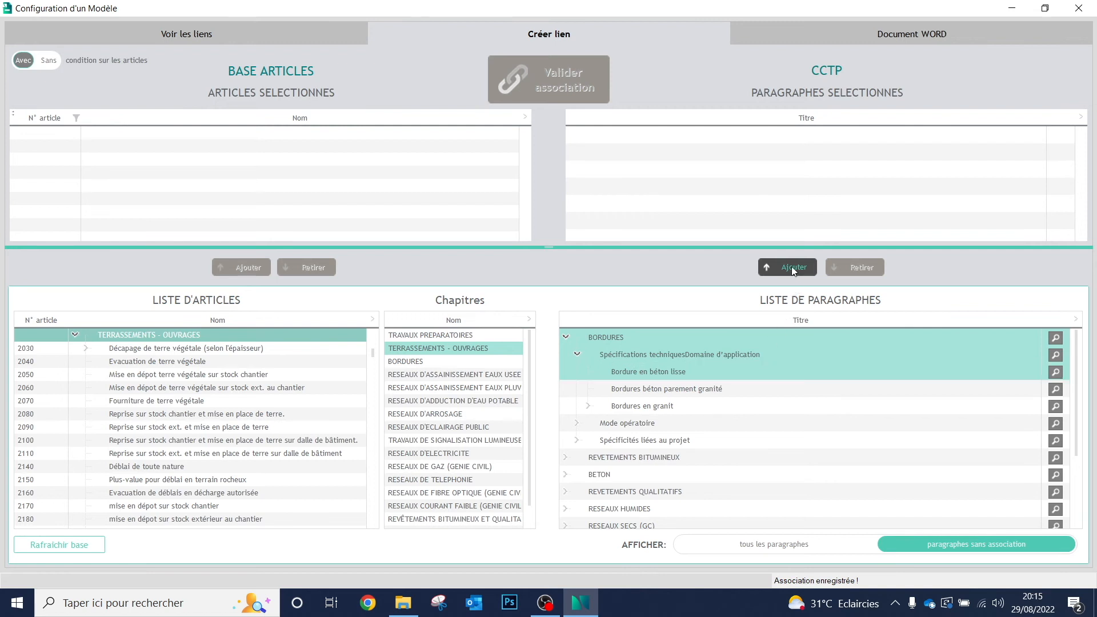
click(451, 363)
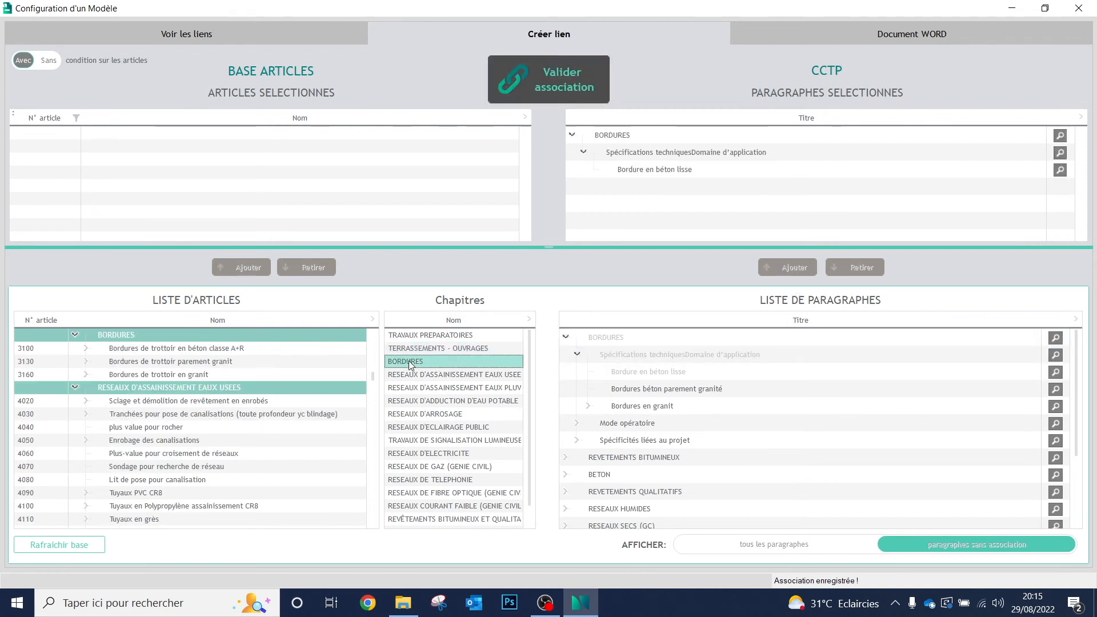
click(159, 348)
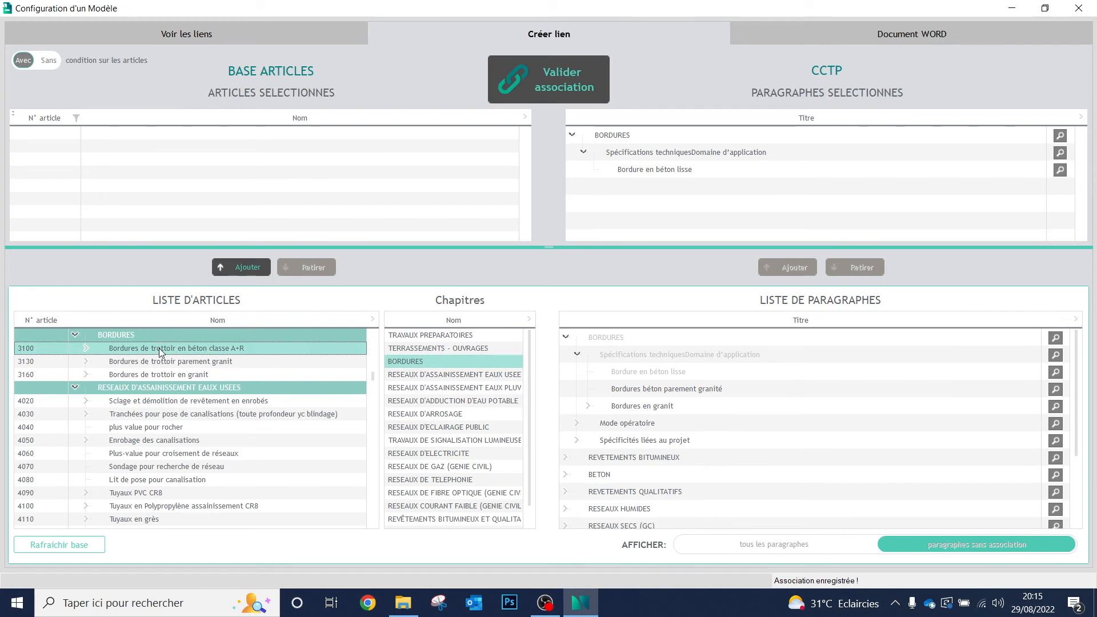
click(248, 267)
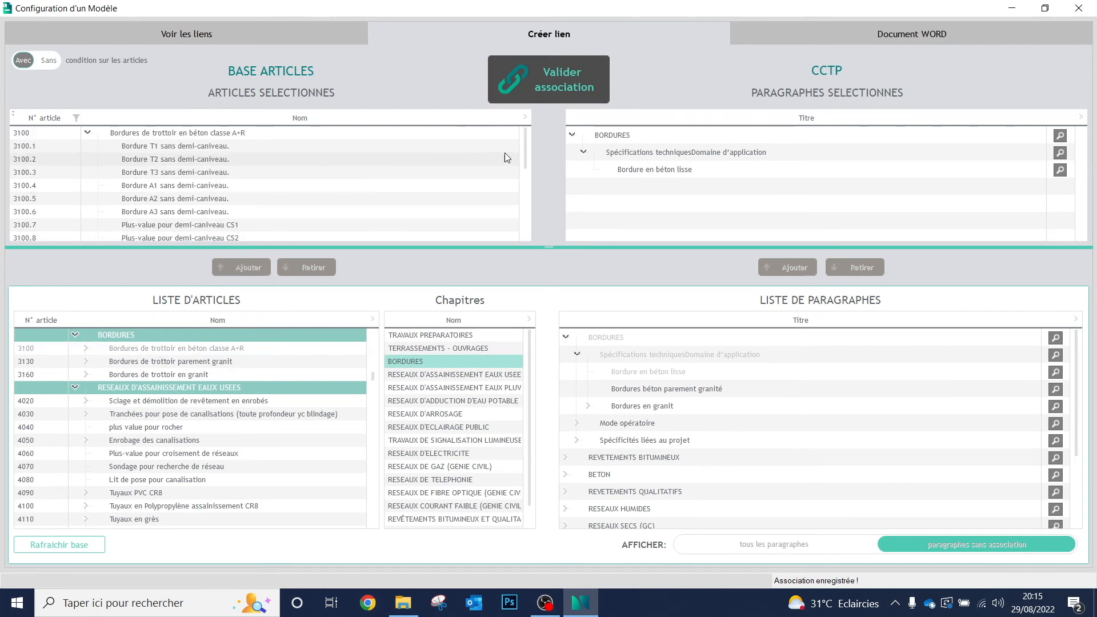
drag(526, 155, 524, 234)
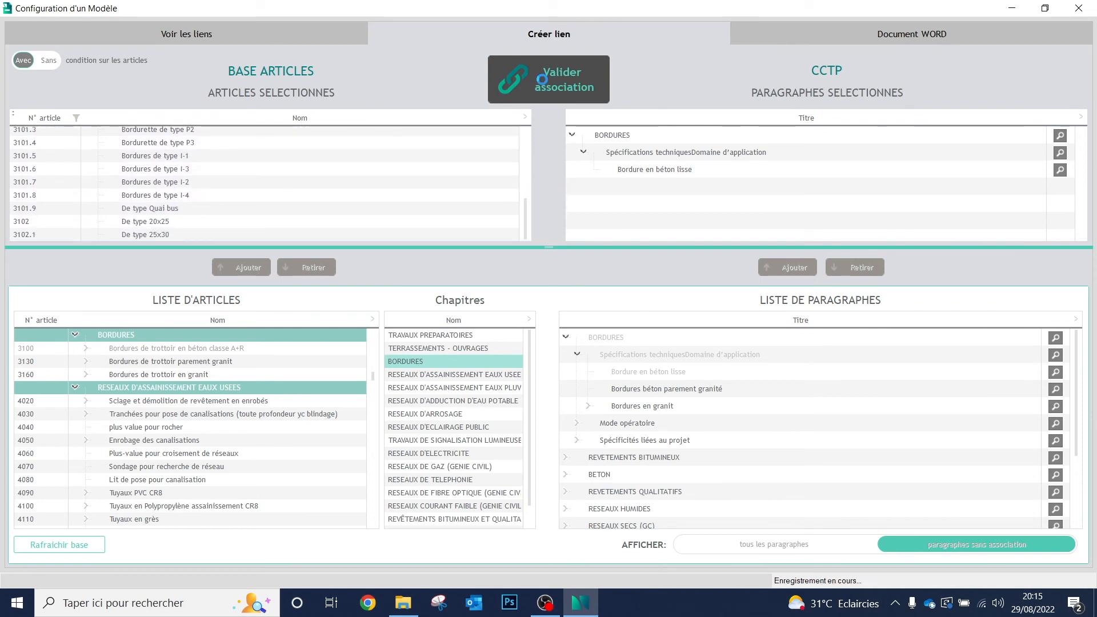
click(543, 84)
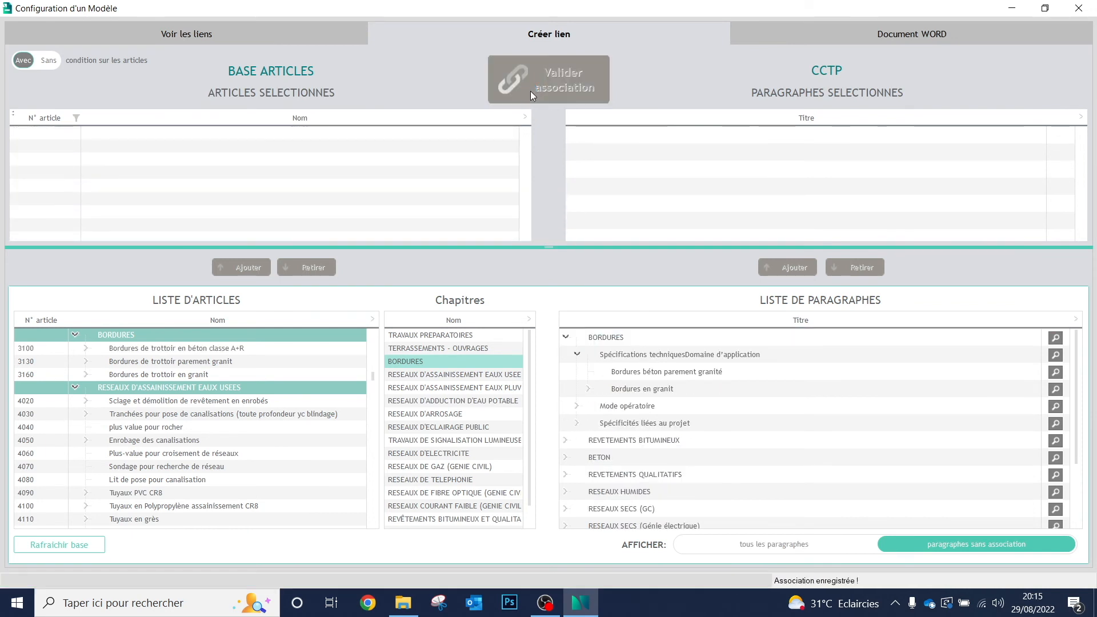
Create a link associating the "Bordures béton parement granité" paragraph with article 3130 "Bordures de trottoir parement granit"
click(667, 372)
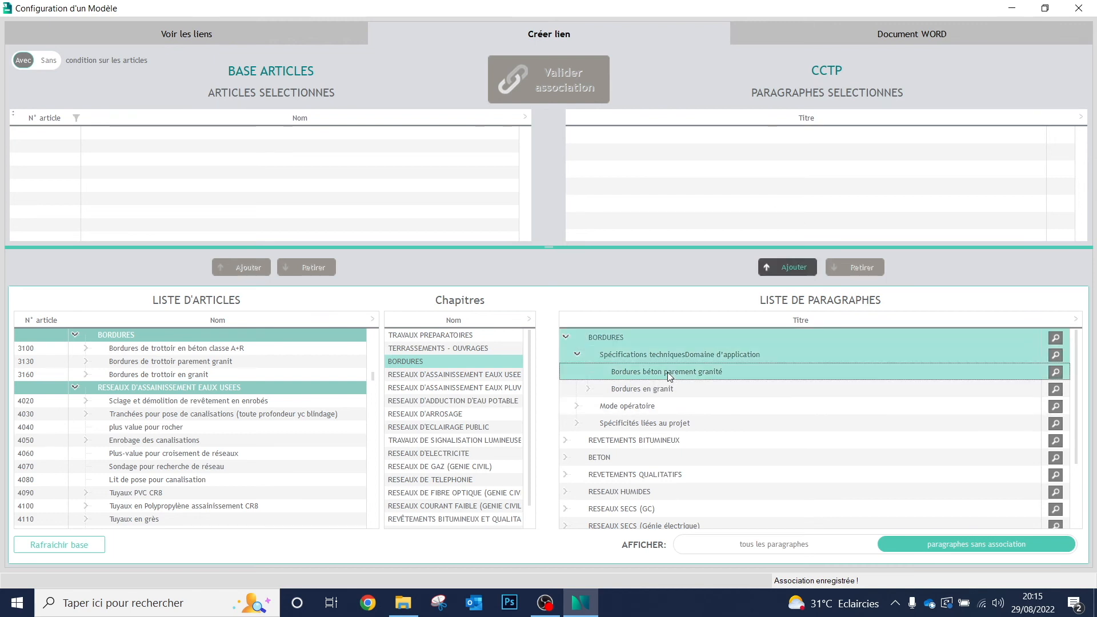
click(790, 269)
click(138, 362)
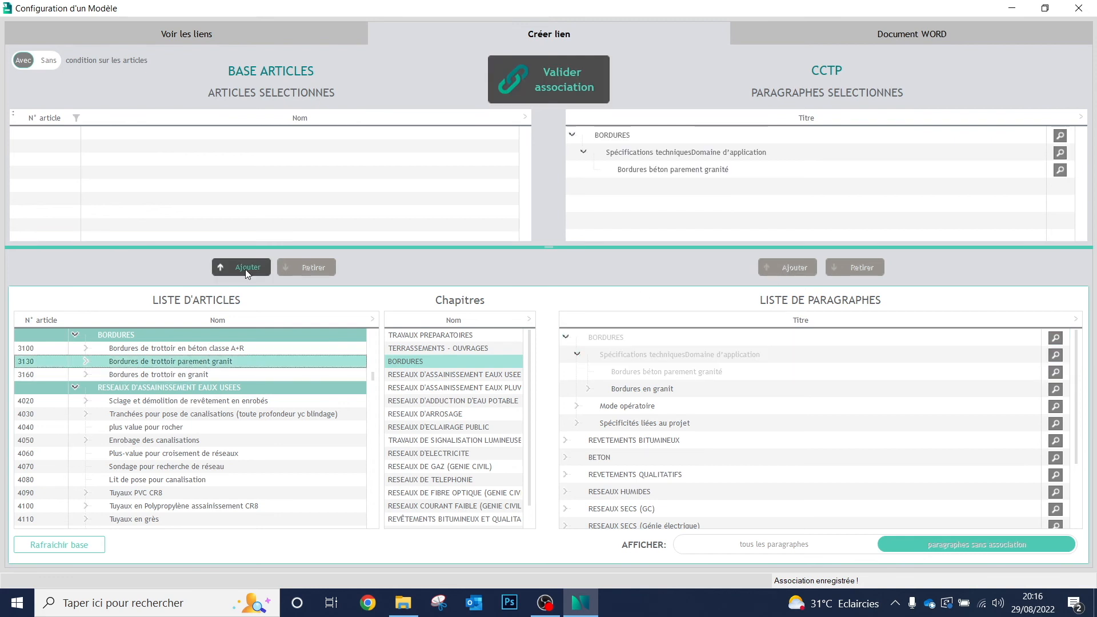
click(244, 268)
click(563, 72)
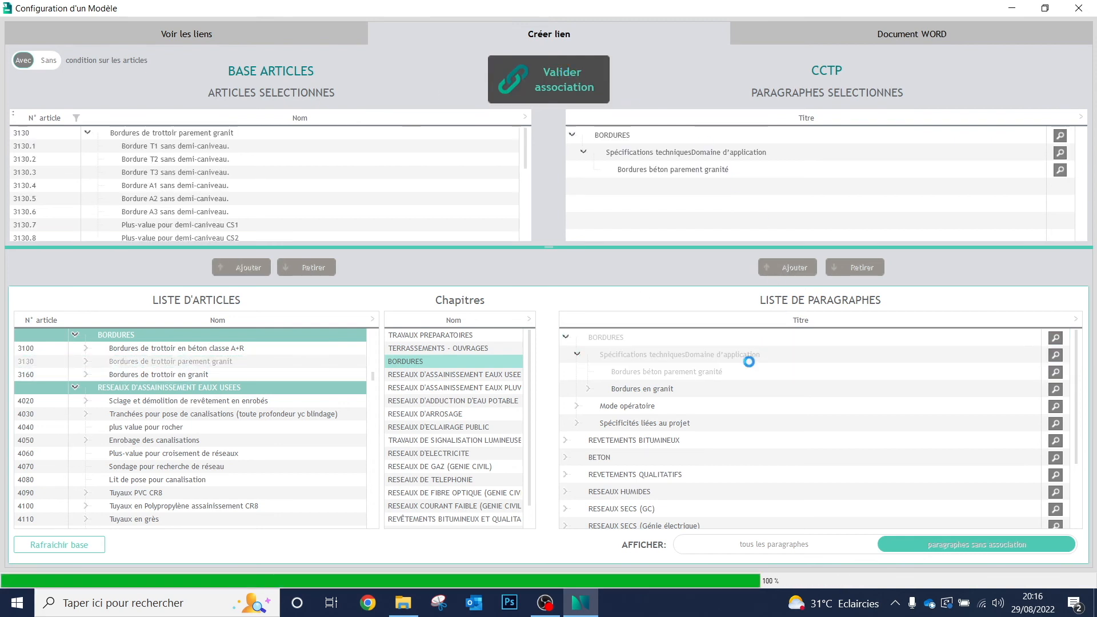
Create a link associating the "Bordures en granit" paragraph with article 3160 "Bordures de trottoir en granit"
click(643, 370)
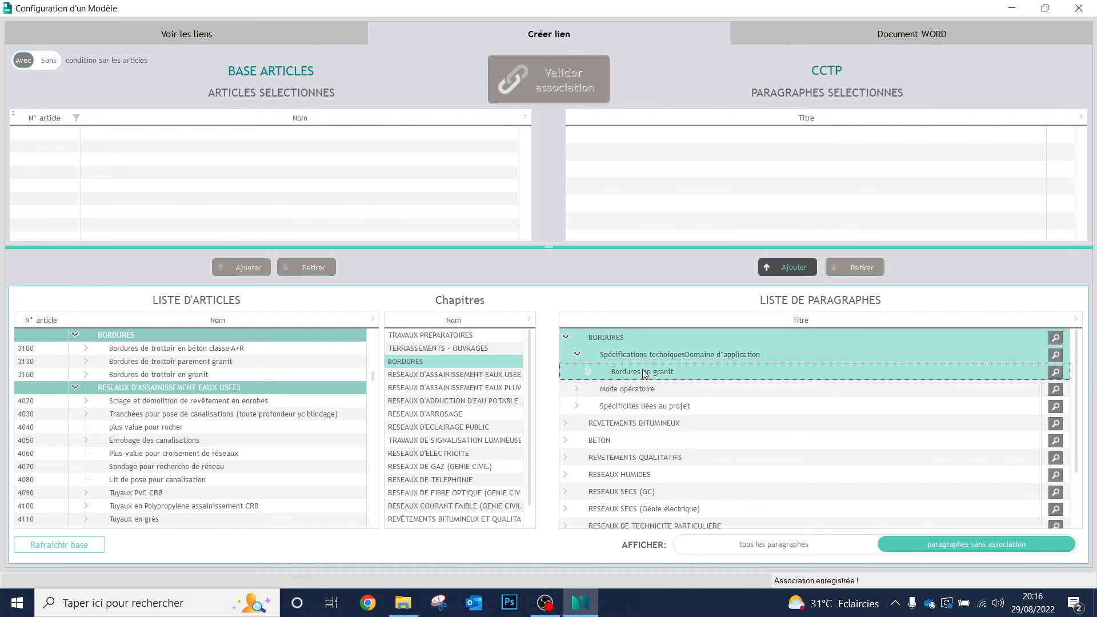
click(781, 269)
click(165, 375)
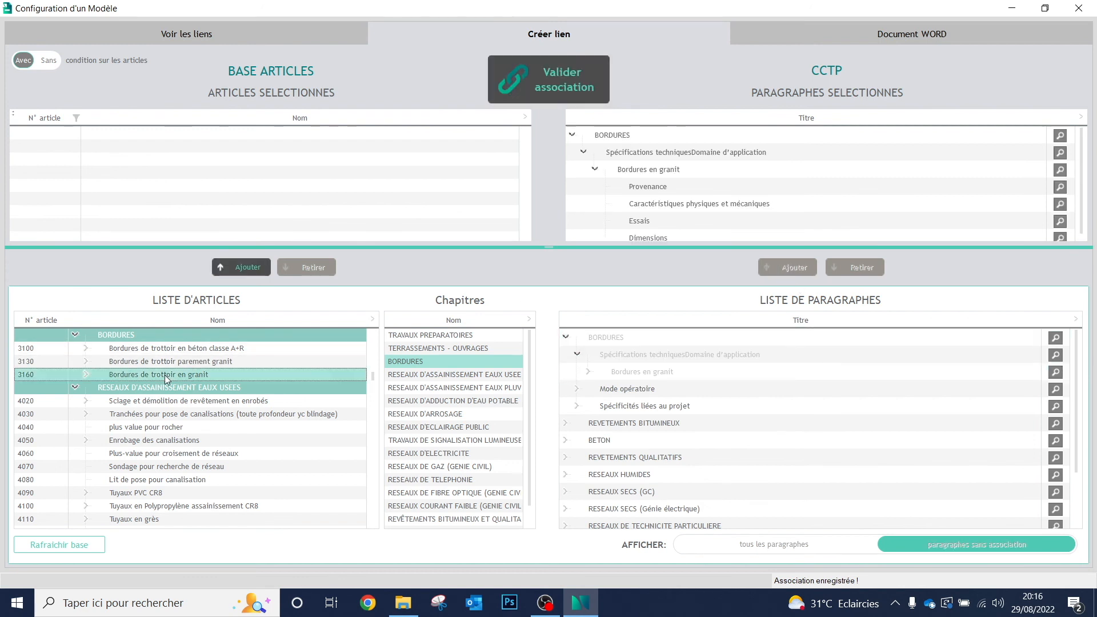
click(259, 268)
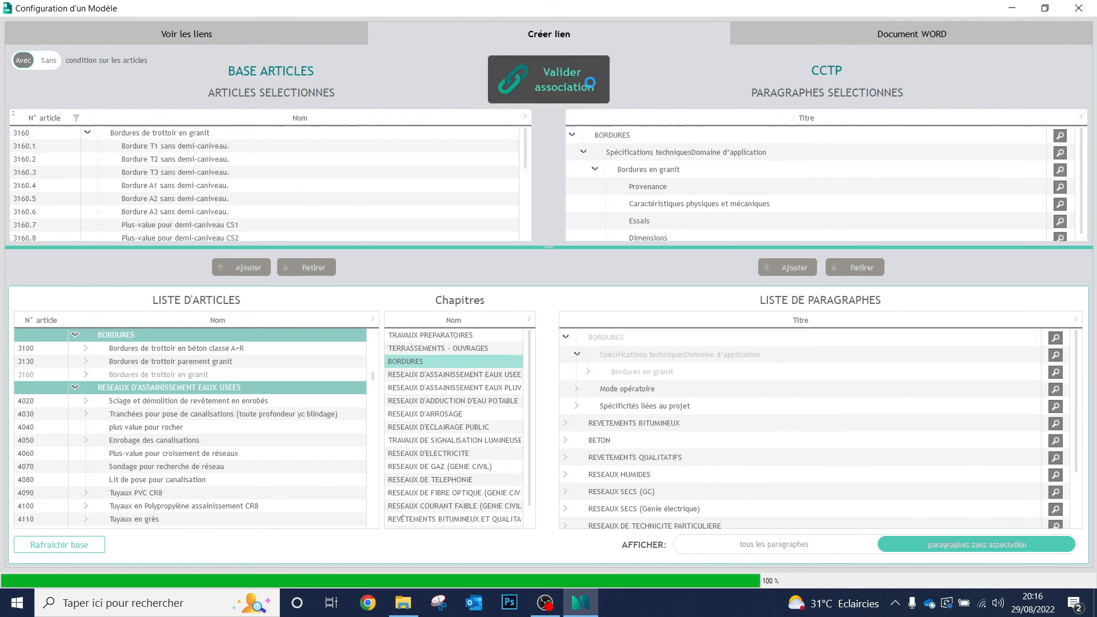
click(595, 83)
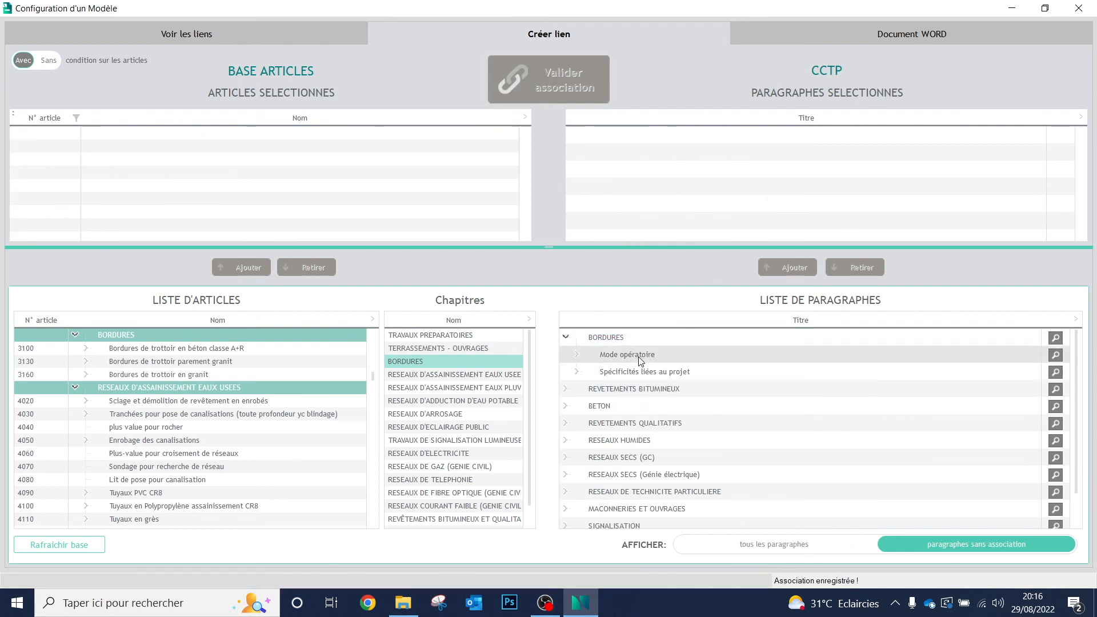
Create a link associating the "Mode opératoire" and "Spécificités liées au projet" paragraphs of BORDURES with all articles of the BORDURES chapter
click(635, 355)
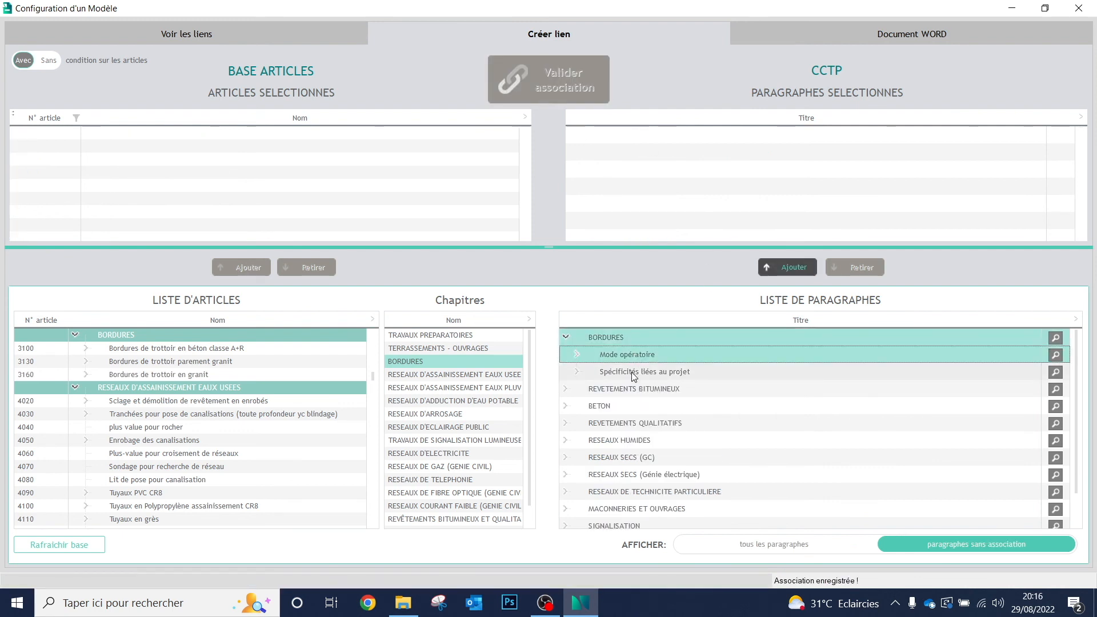
click(633, 373)
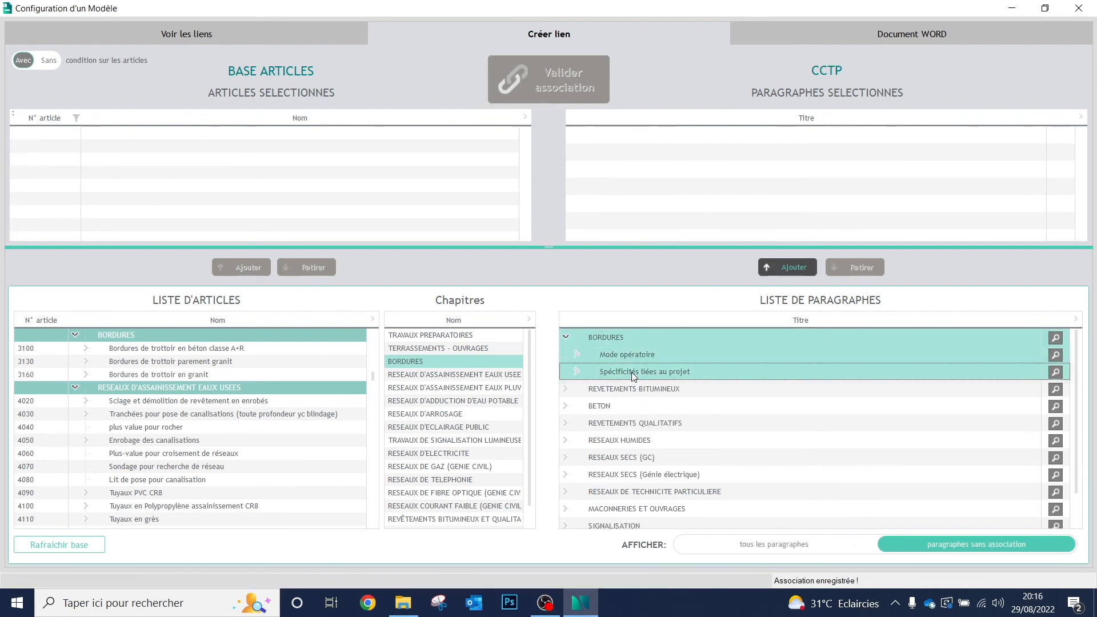
click(773, 267)
click(108, 334)
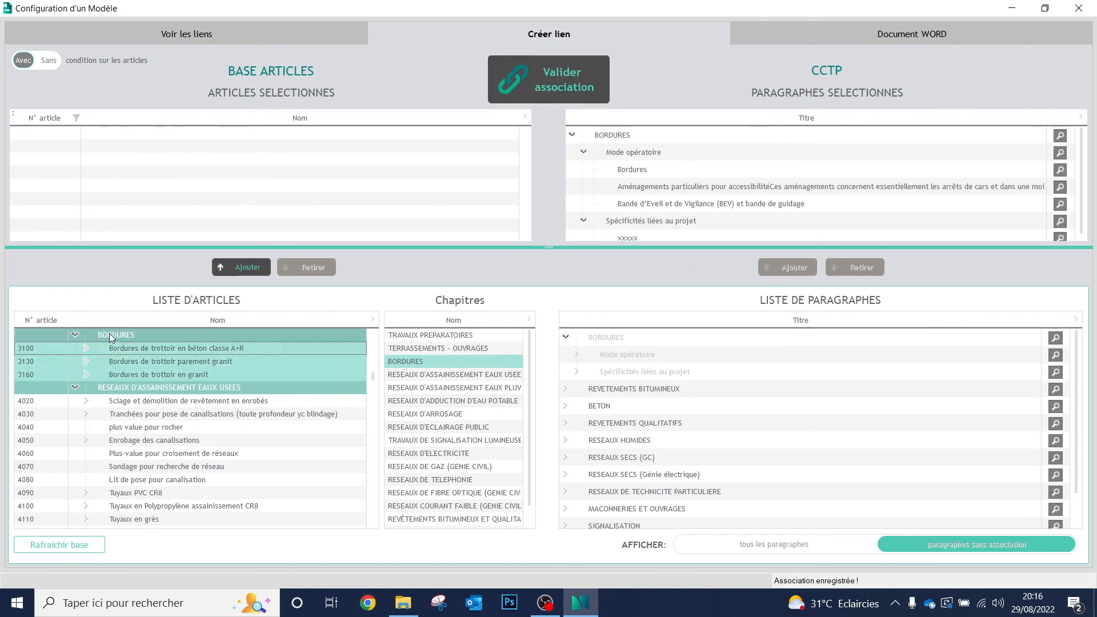
click(241, 267)
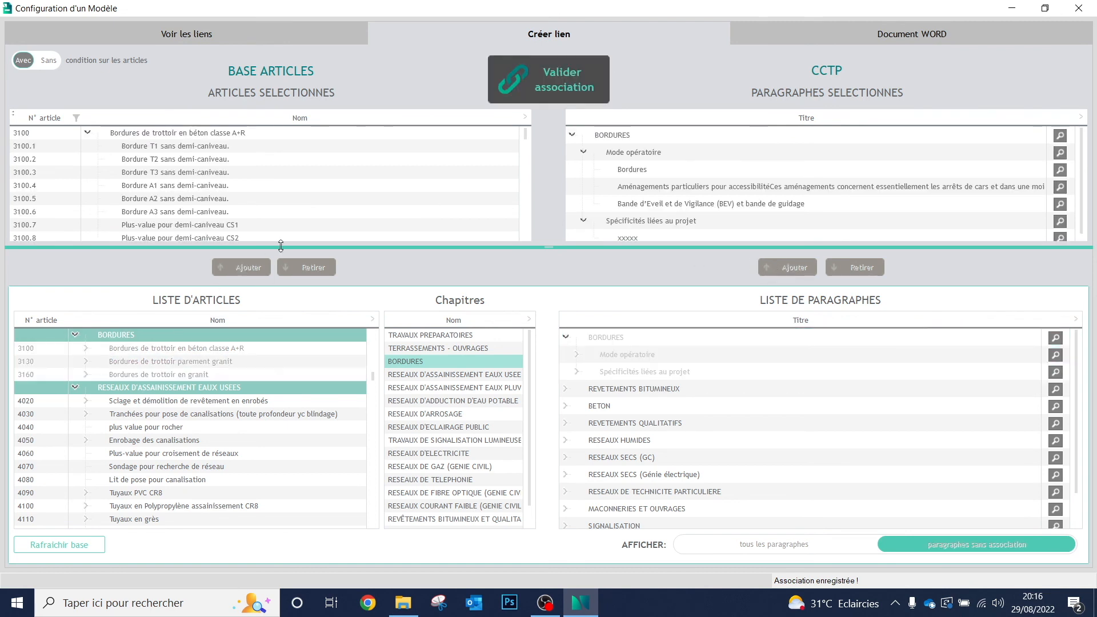
click(561, 77)
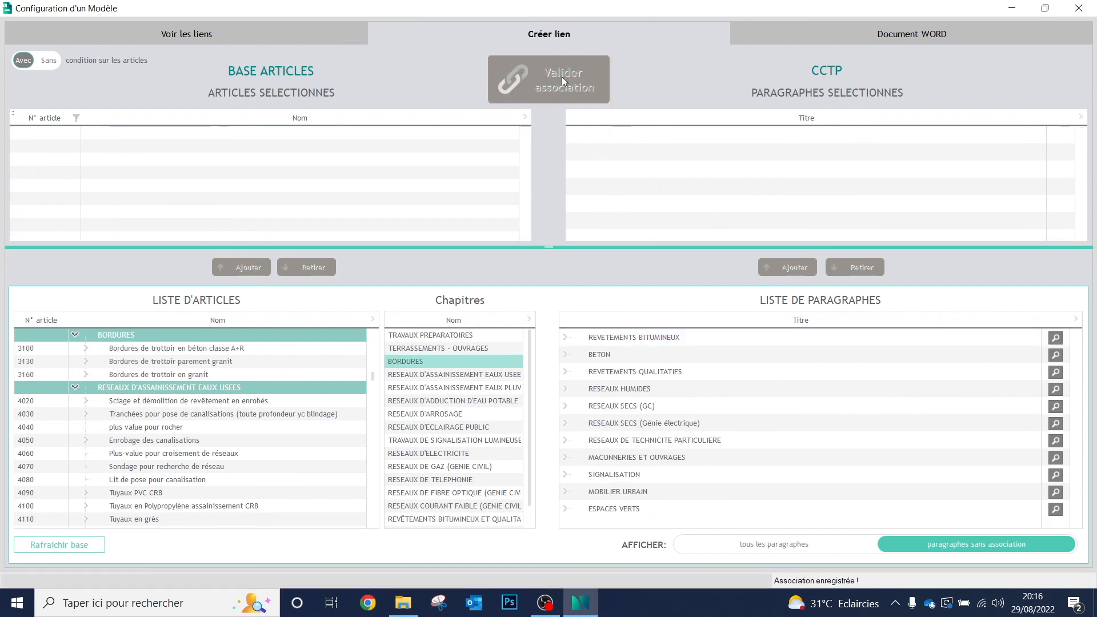